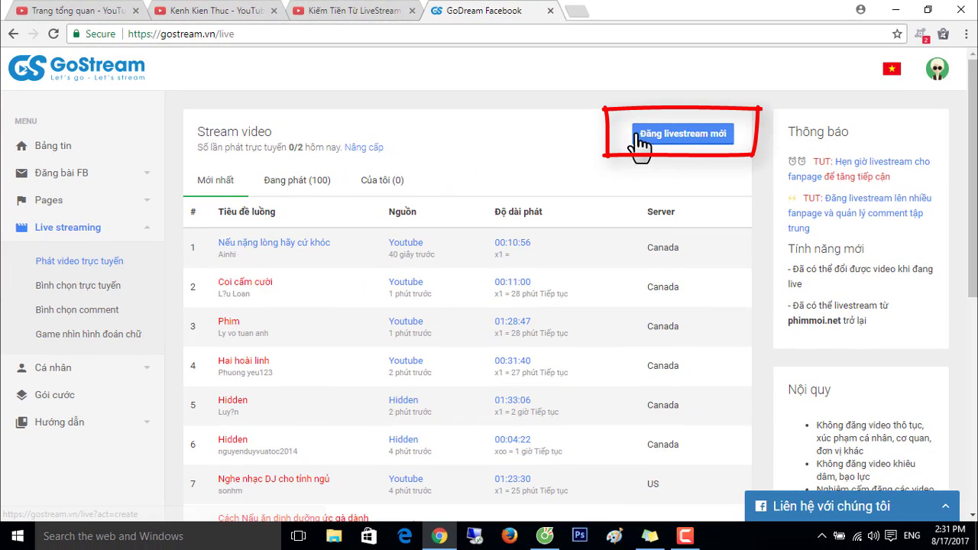
Start creating a new livestream in GoStream and begin its title entry.
left_click(697, 137)
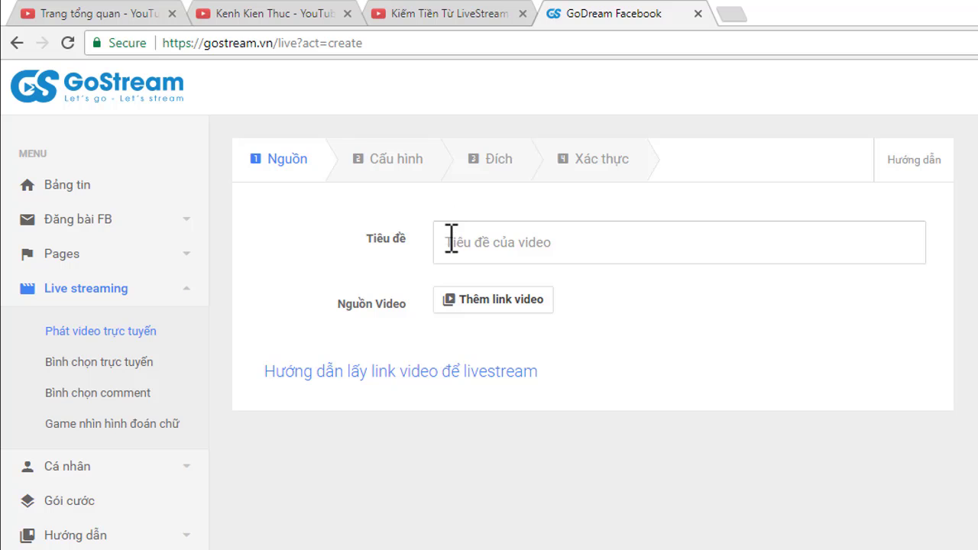
left_click(450, 241)
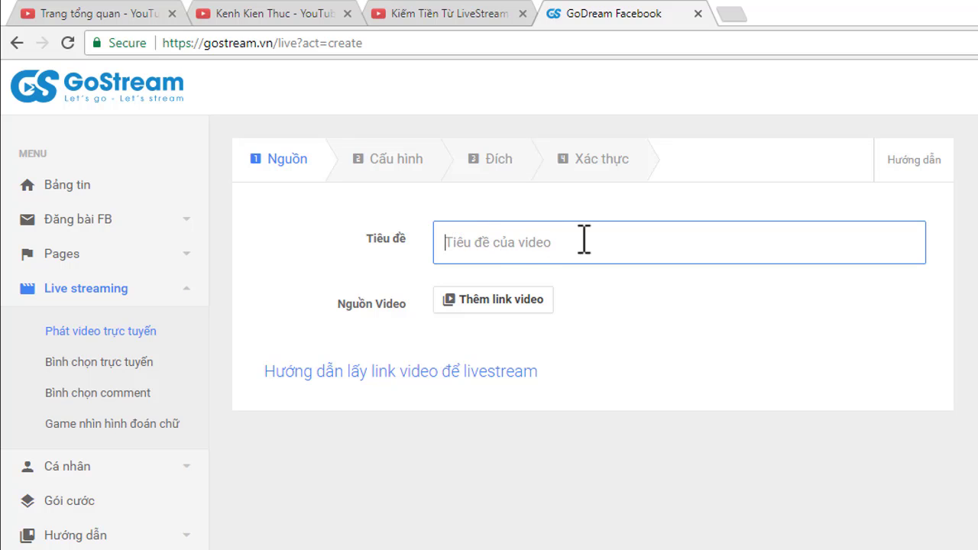
Switch to the Kenh Kien Thuc YouTube channel, open the uploaded video "Kiếm Tiền Từ LiveStream YouTube #3" and pause it.
left_click(278, 15)
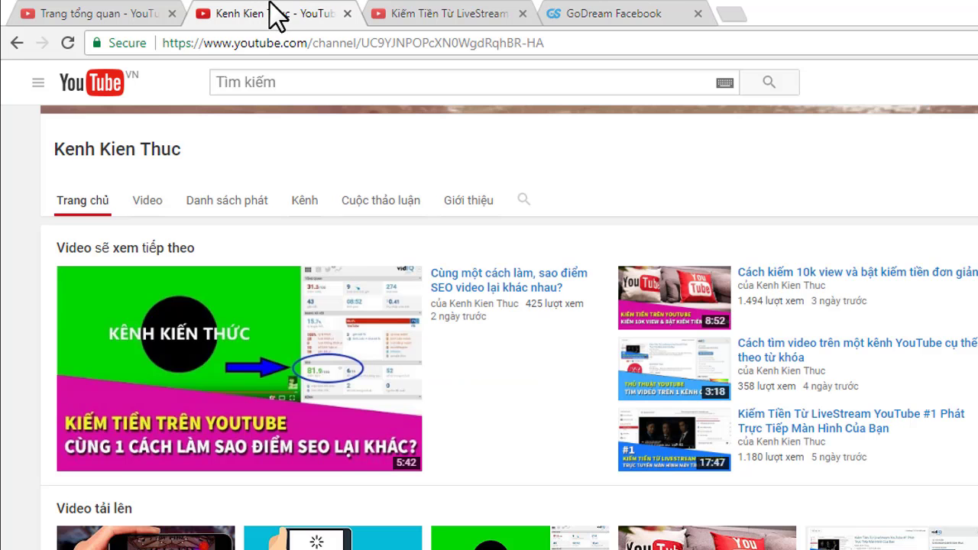
scroll(484, 280, "down", 3)
scroll(473, 255, "up", 5)
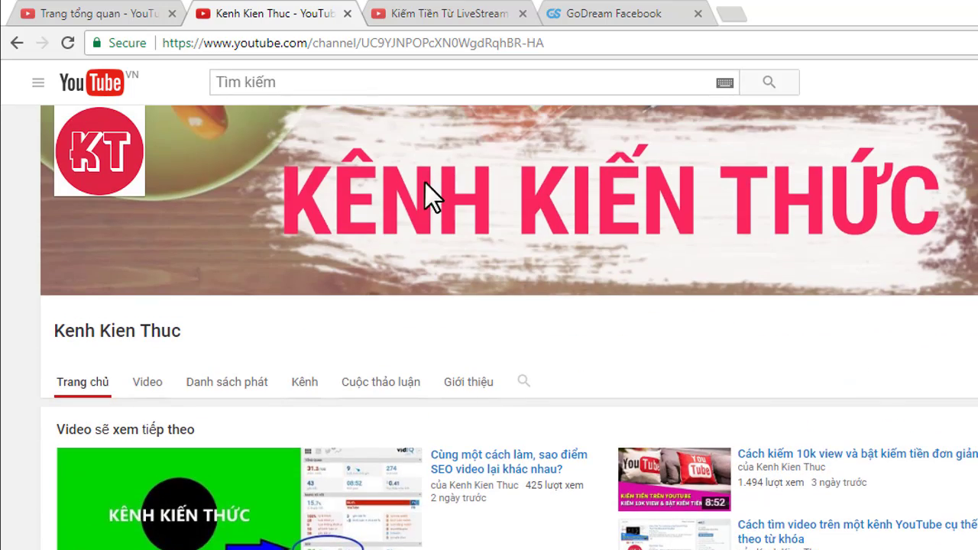
scroll(402, 185, "down", 4)
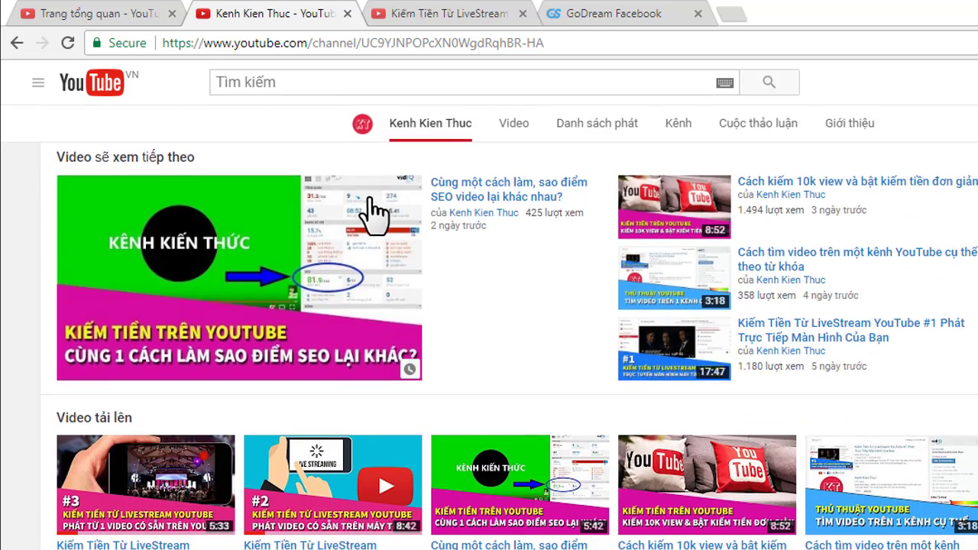
scroll(371, 222, "down", 2)
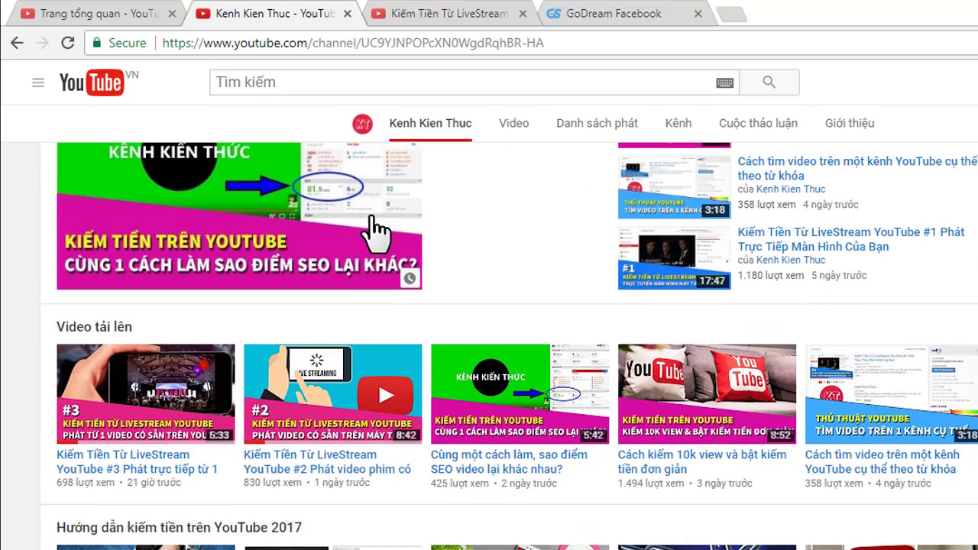
left_click(156, 457)
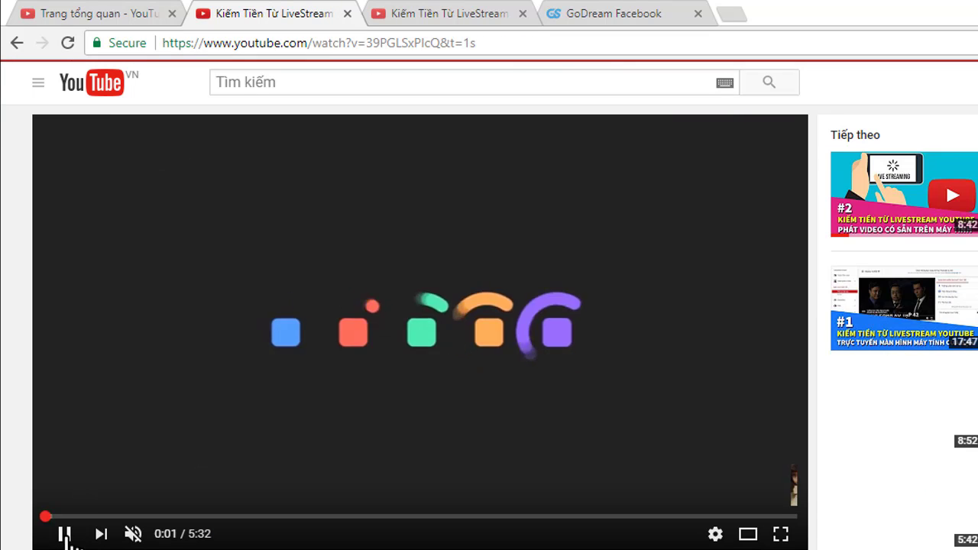
left_click(75, 497)
Copy the YouTube video's full title and paste it as the title of the new GoStream livestream.
scroll(75, 496, "down", 2)
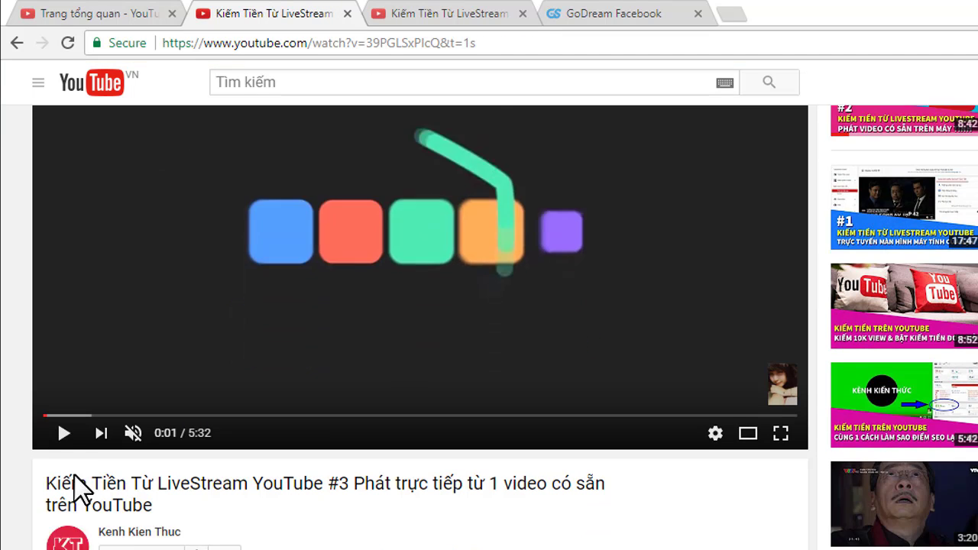
left_click_drag(49, 403, 158, 420)
right_click(143, 407)
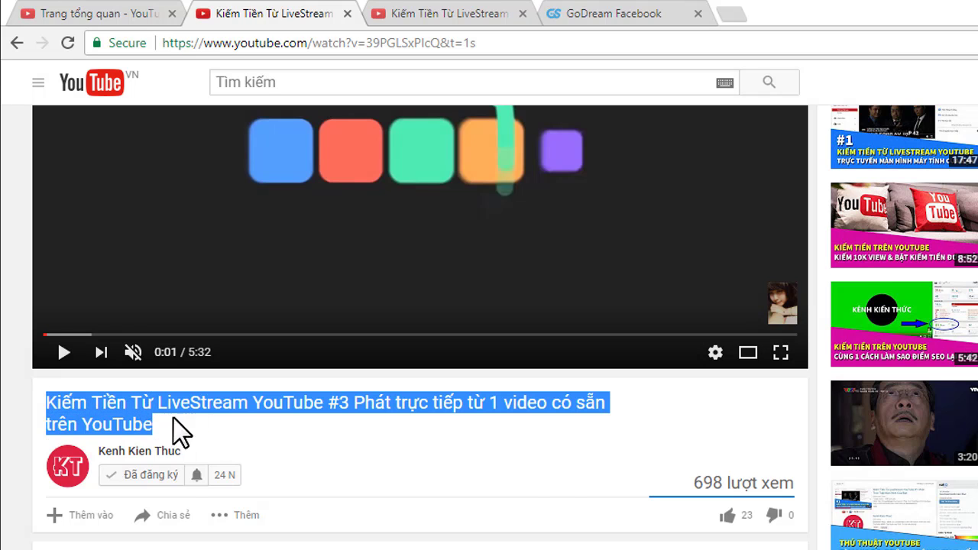
left_click(205, 419)
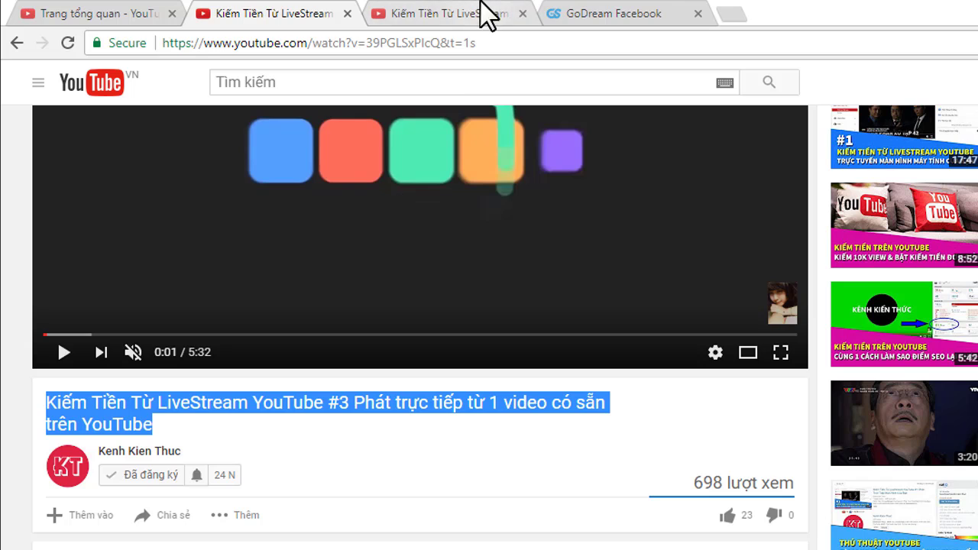
left_click(550, 12)
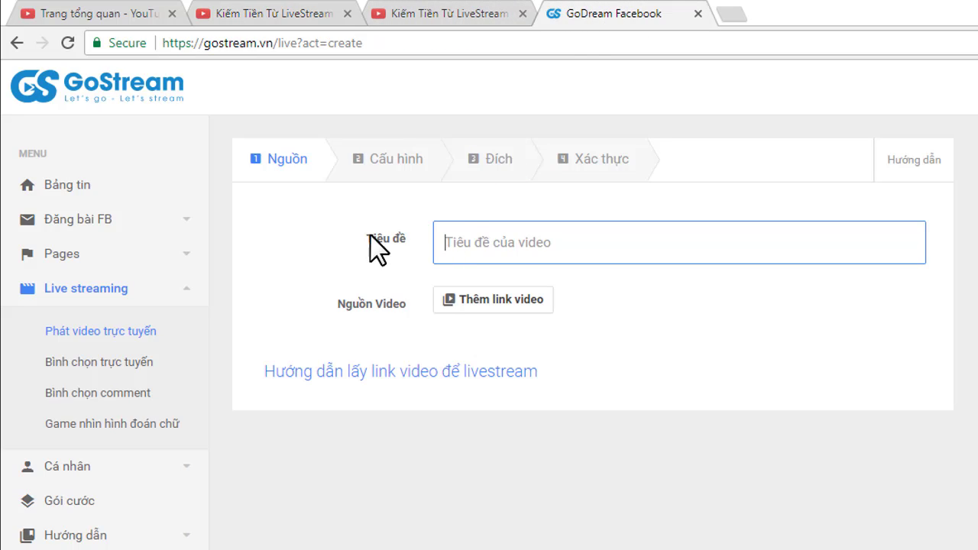
right_click(477, 243)
left_click(520, 349)
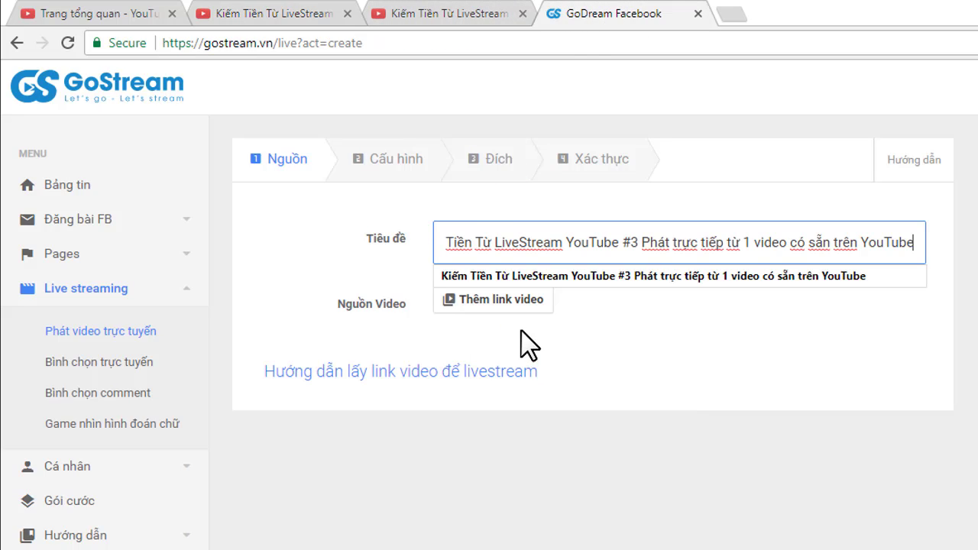
left_click(360, 273)
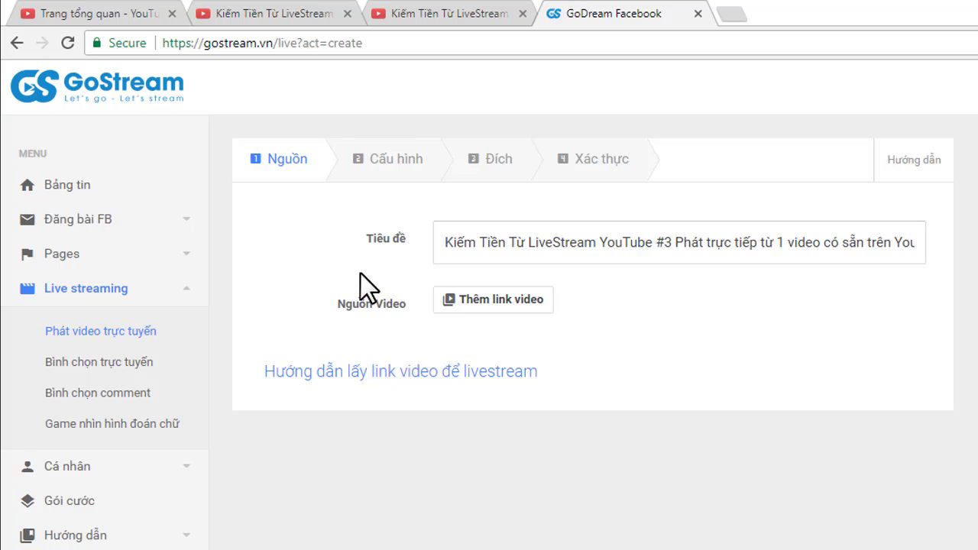
left_click(452, 242)
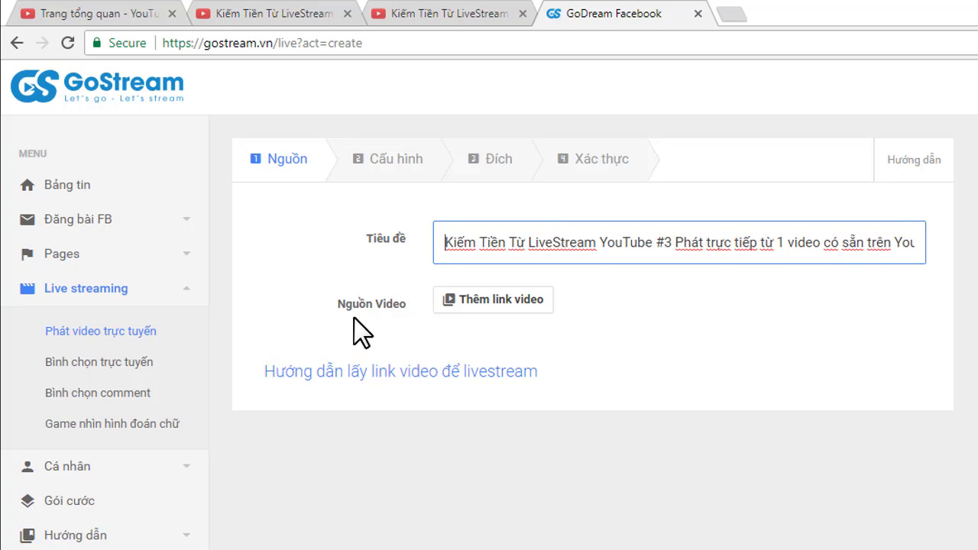
Copy the web address of the paused YouTube video for use as the livestream's source.
left_click(485, 300)
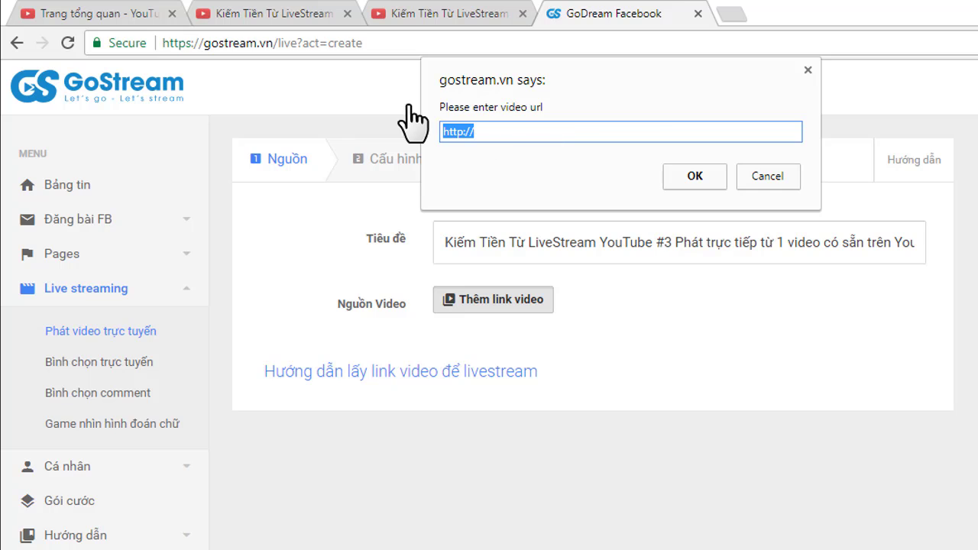
left_click(275, 16)
left_click(274, 36)
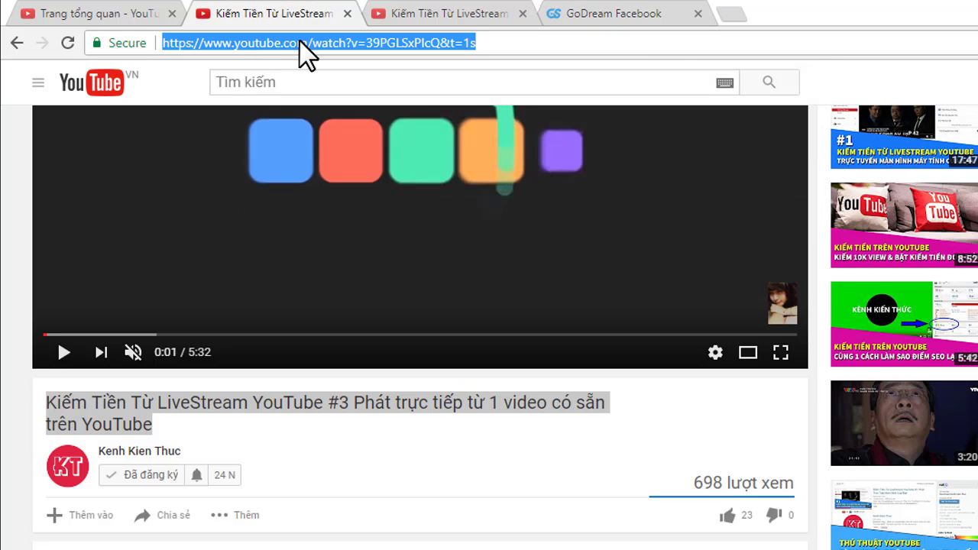
right_click(283, 41)
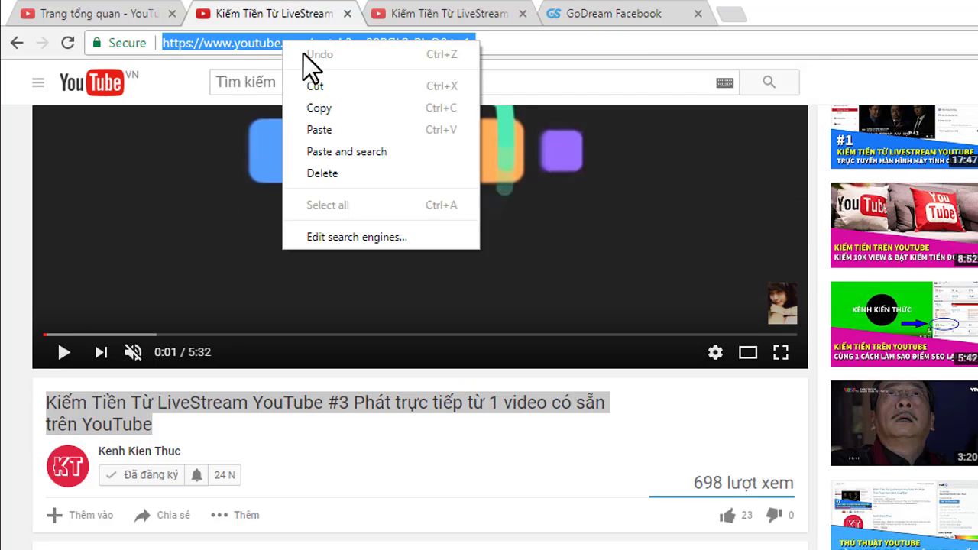
left_click(323, 113)
left_click(592, 12)
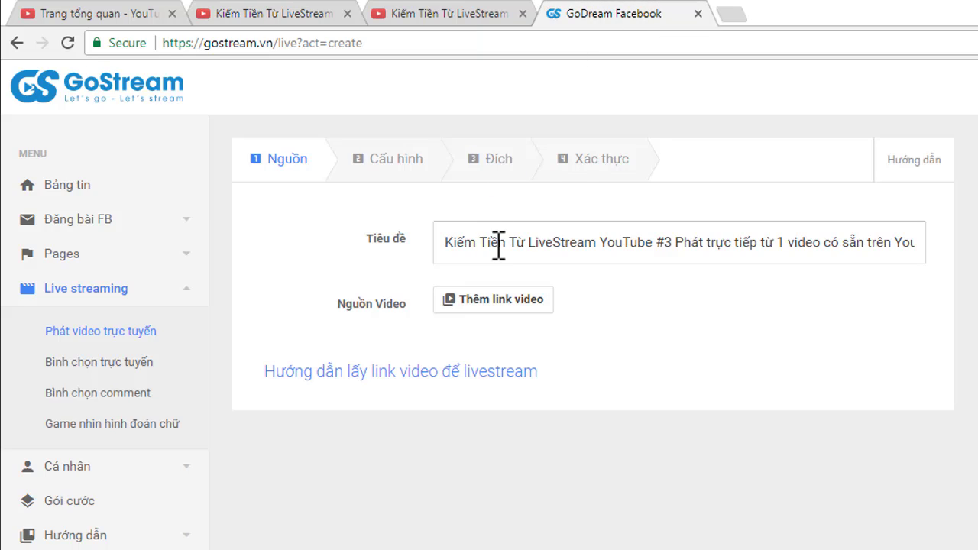
left_click(500, 306)
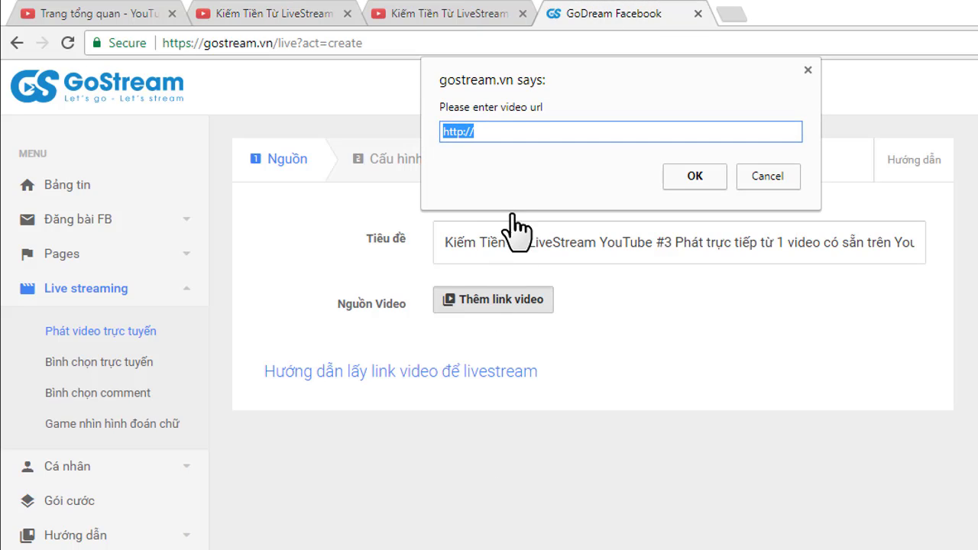
right_click(463, 131)
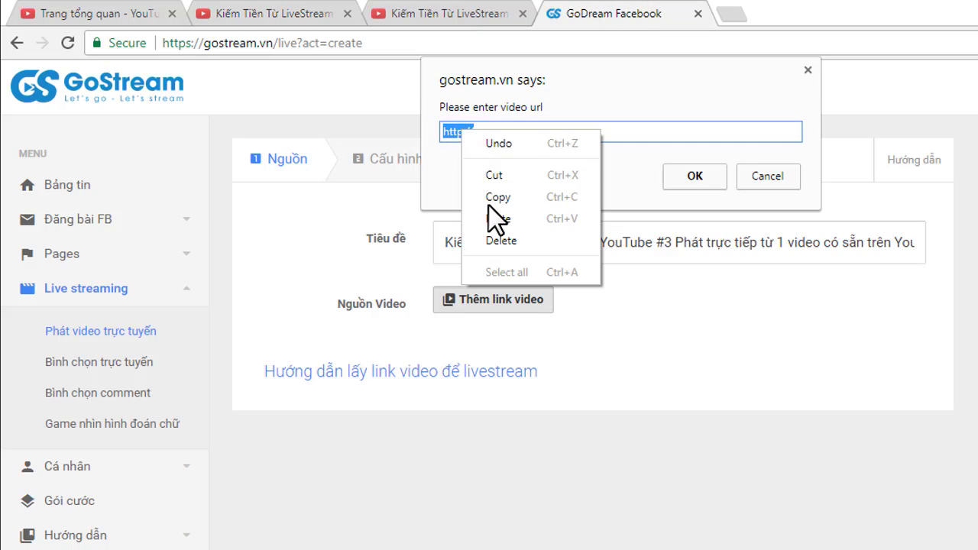
left_click(543, 220)
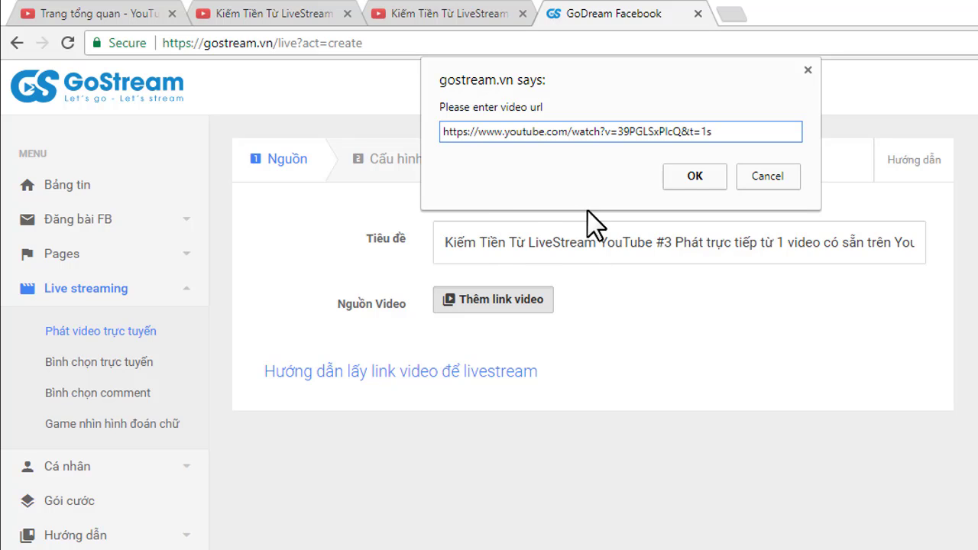
key("BackSpace")
key("BackSpace")
key("BackSpace")
key("BackSpace")
key("BackSpace")
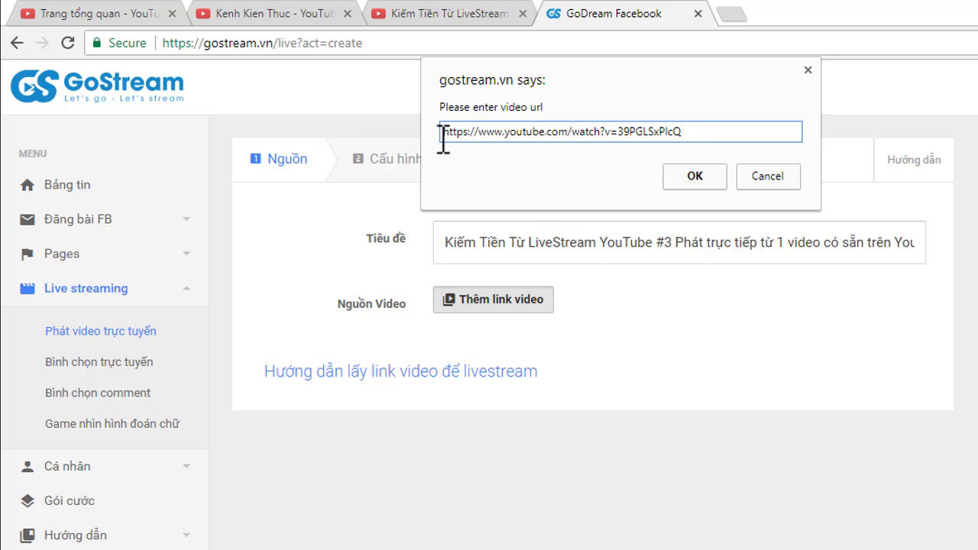
left_click_drag(447, 131, 696, 136)
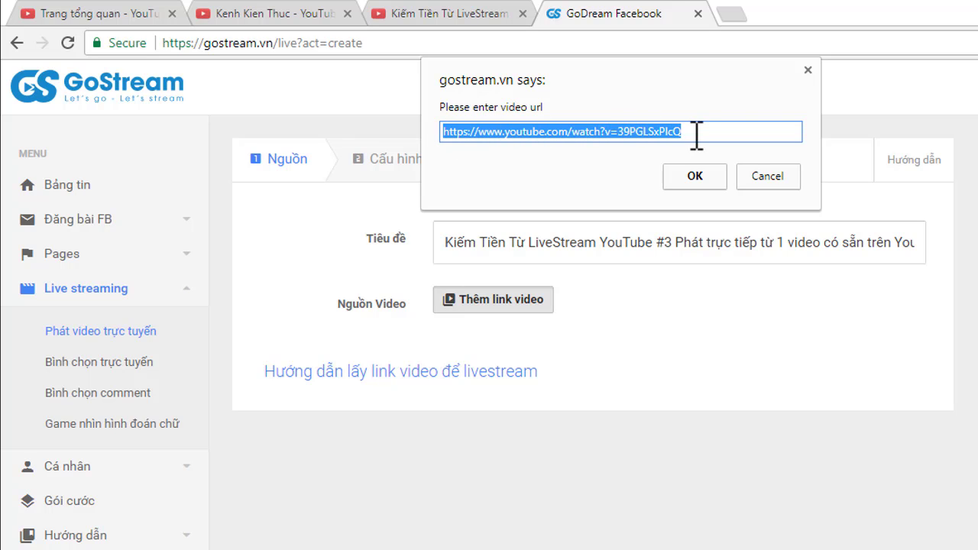
left_click(695, 177)
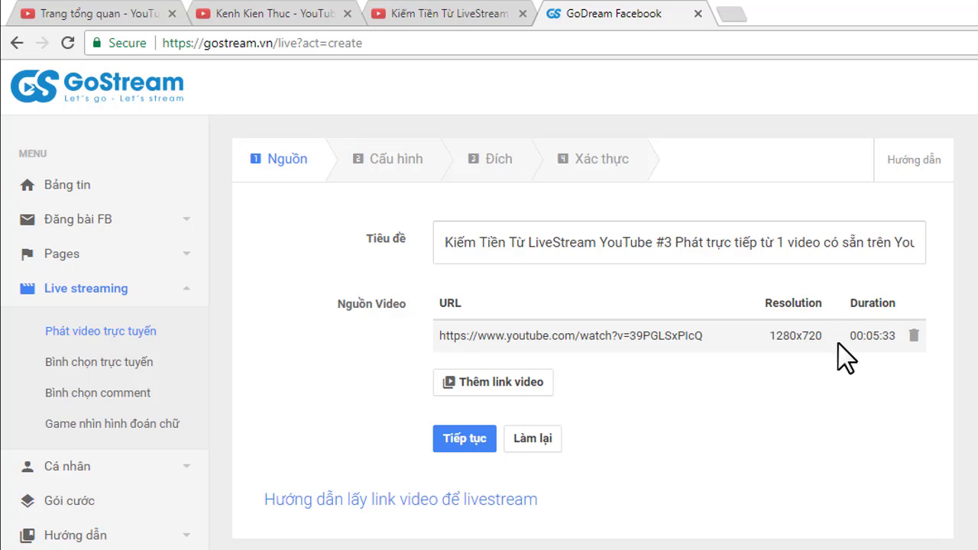
Check the duration and the source entry of the added video link.
left_click_drag(873, 336, 898, 336)
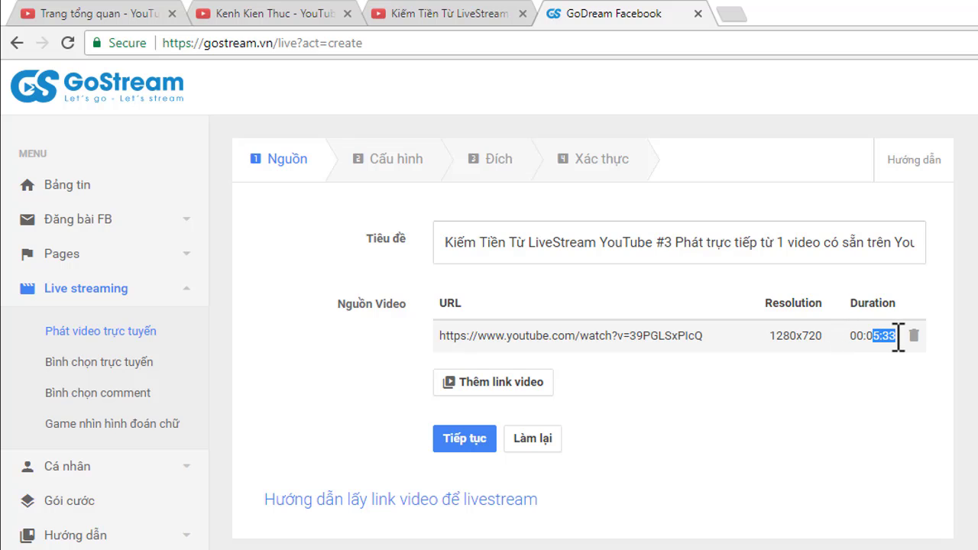
left_click(817, 387)
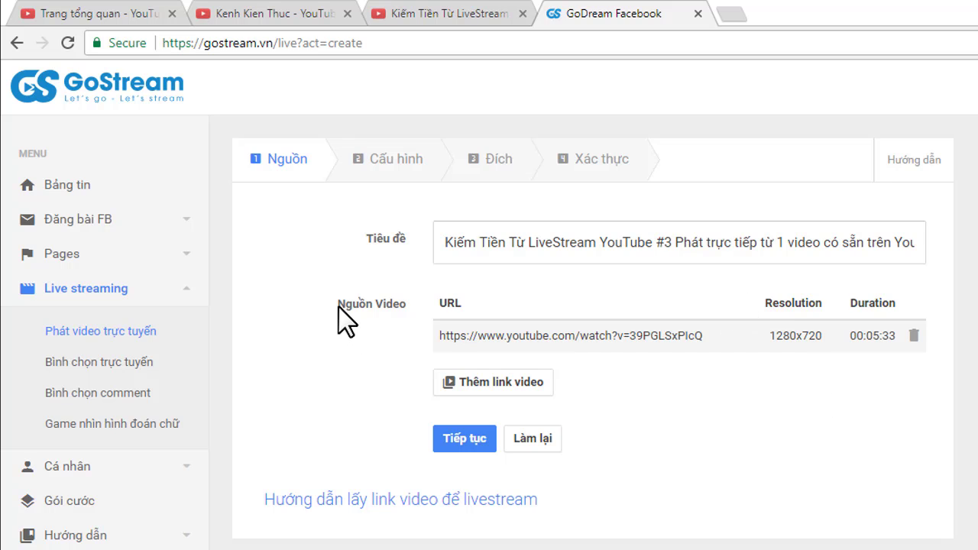
left_click_drag(364, 308, 402, 306)
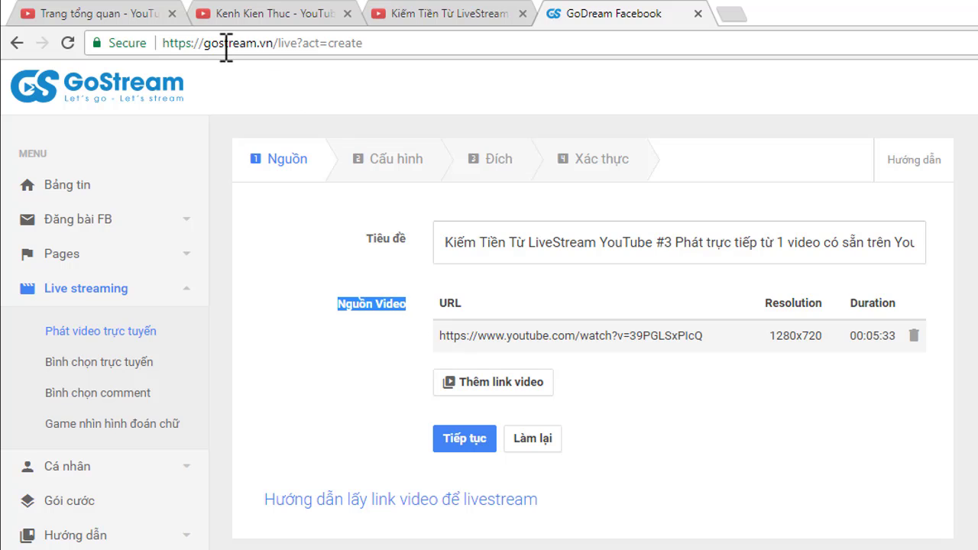
left_click(292, 343)
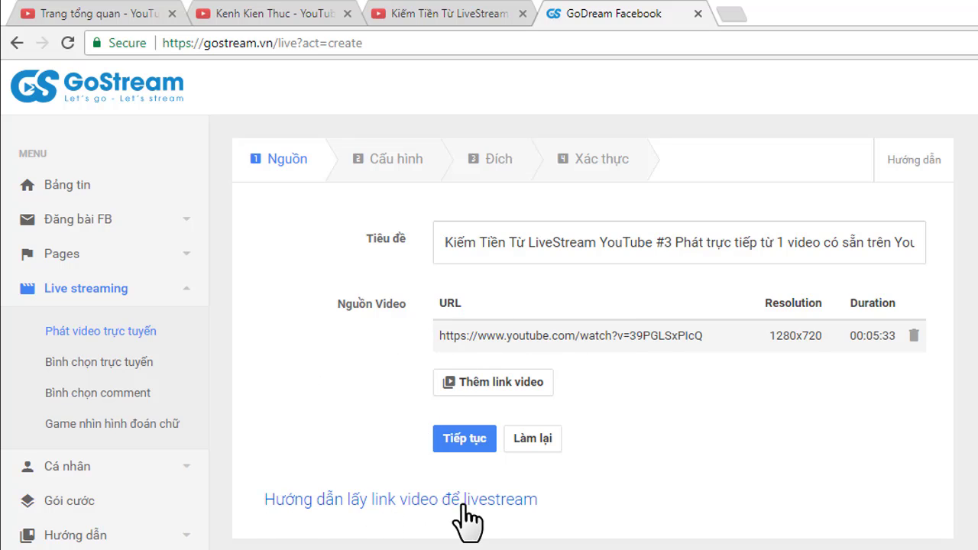
Expand the guide on getting video links and examine the supported YouTube, phimmoi, hotanime.me and other website sources.
left_click(405, 504)
scroll(351, 427, "down", 4)
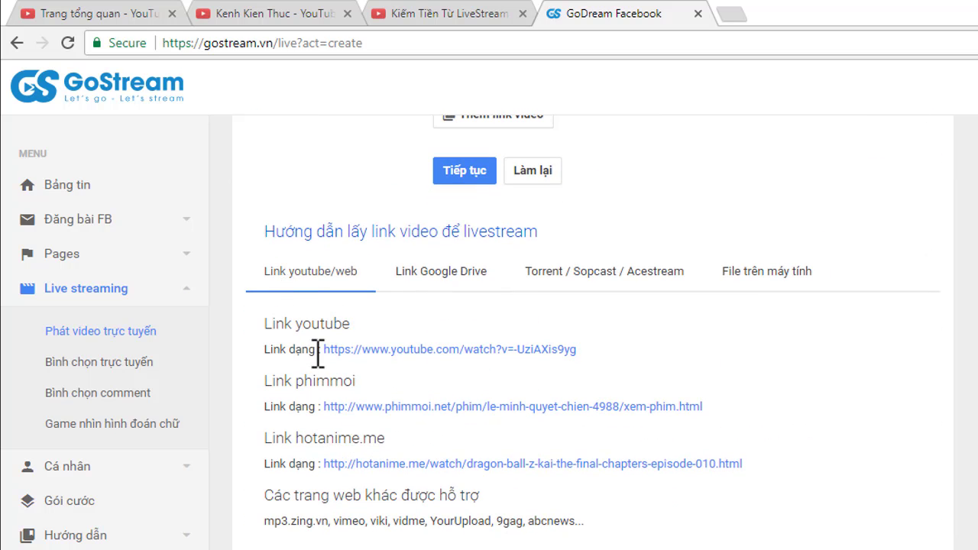
left_click_drag(261, 328, 356, 330)
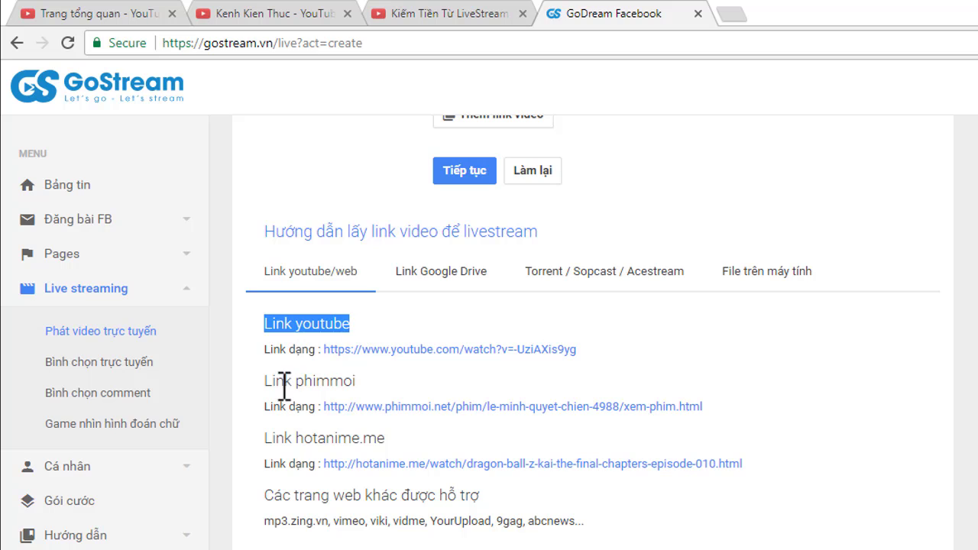
left_click_drag(260, 382, 365, 385)
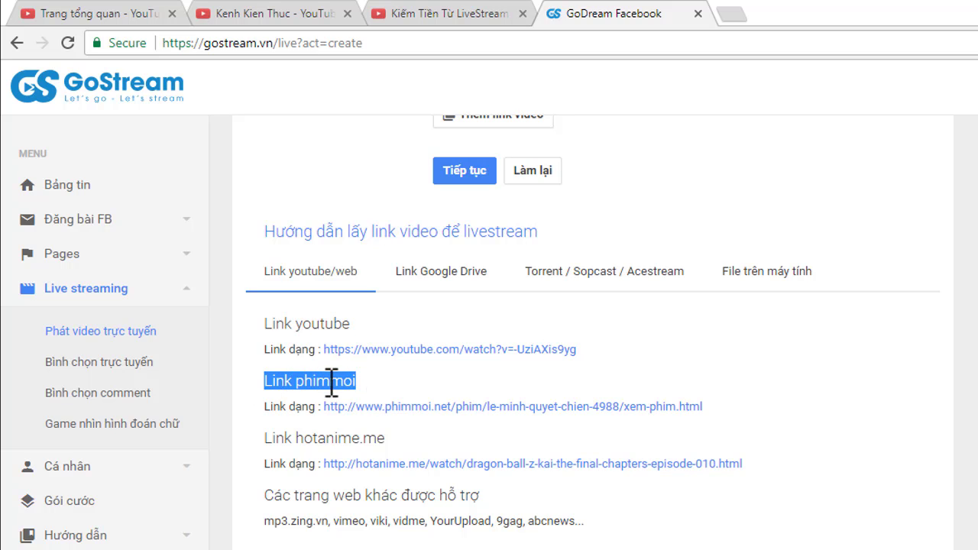
left_click(282, 446)
left_click_drag(266, 439, 386, 441)
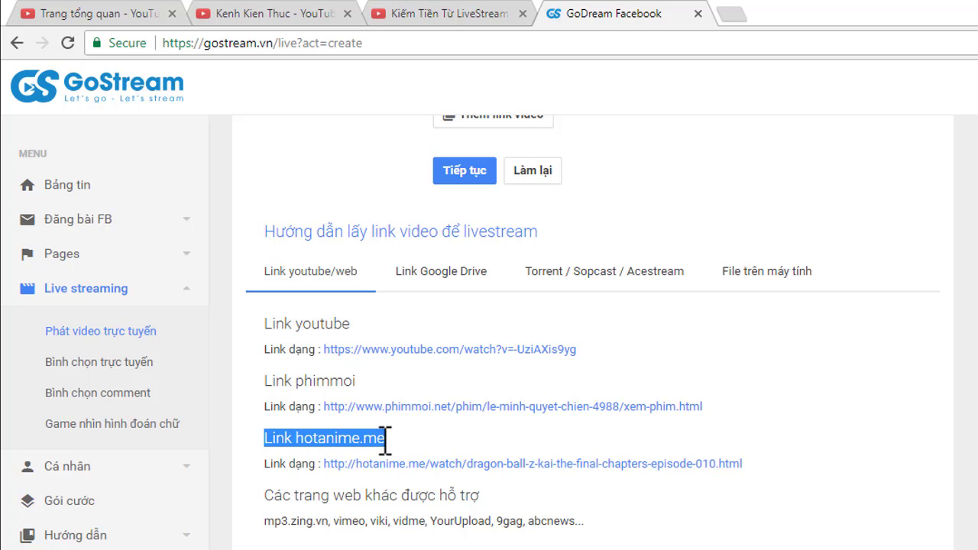
left_click(332, 441)
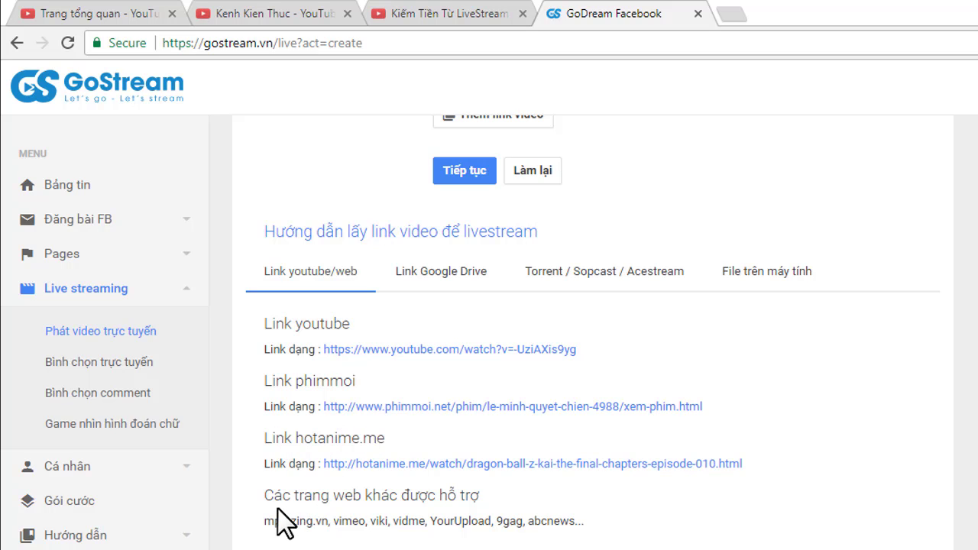
left_click_drag(267, 524, 391, 524)
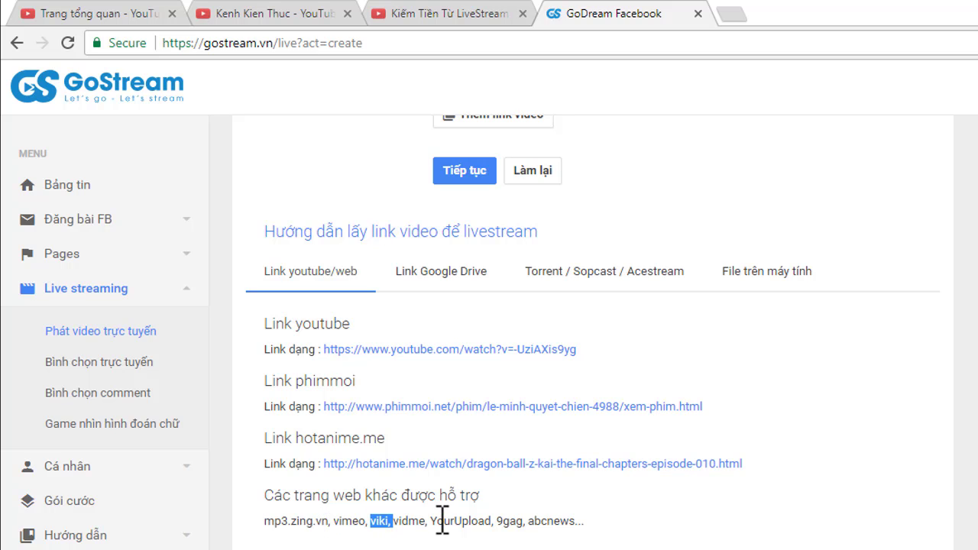
left_click(443, 524)
left_click_drag(580, 522, 269, 522)
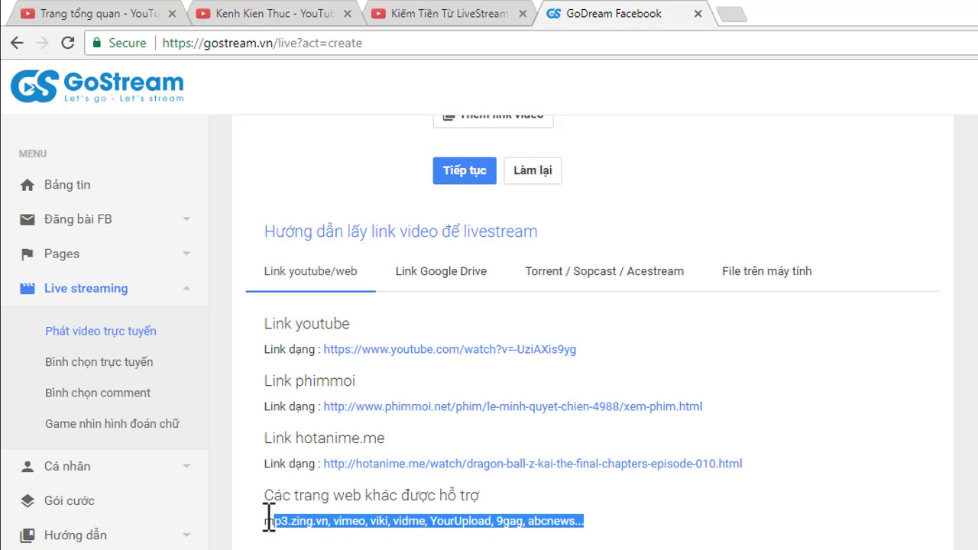
Examine the guide for Google Drive video links, including sharing the file and copying its shareable link.
left_click(407, 521)
scroll(371, 434, "up", 4)
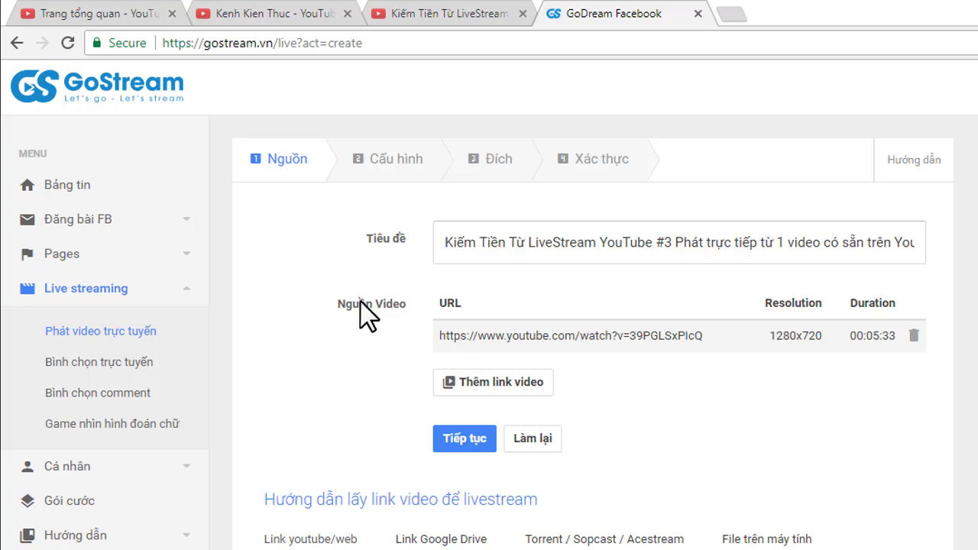
scroll(412, 300, "down", 3)
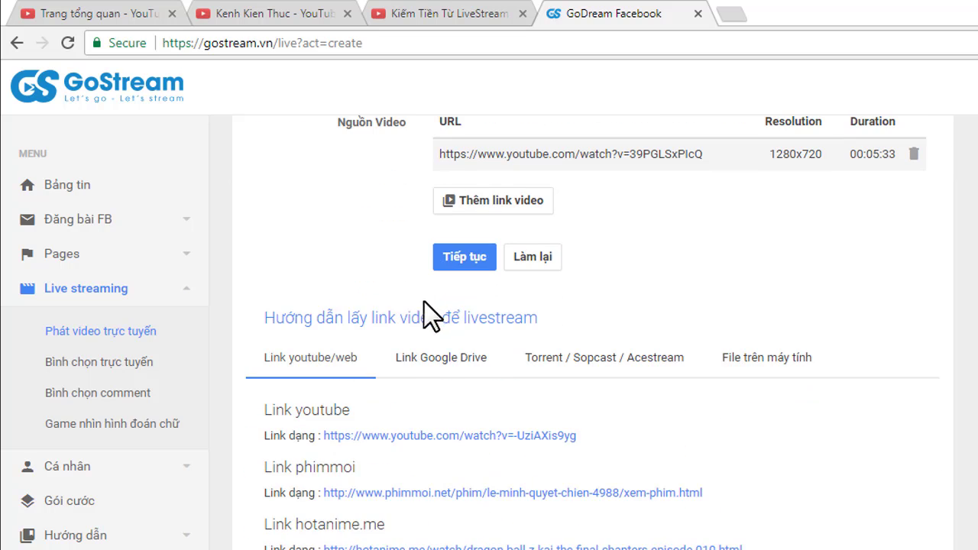
left_click(432, 359)
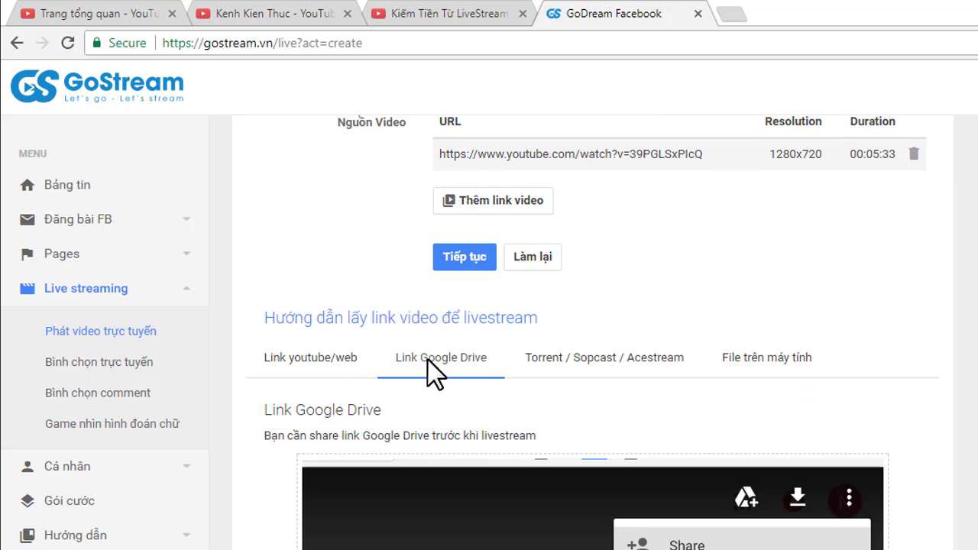
scroll(455, 366, "down", 4)
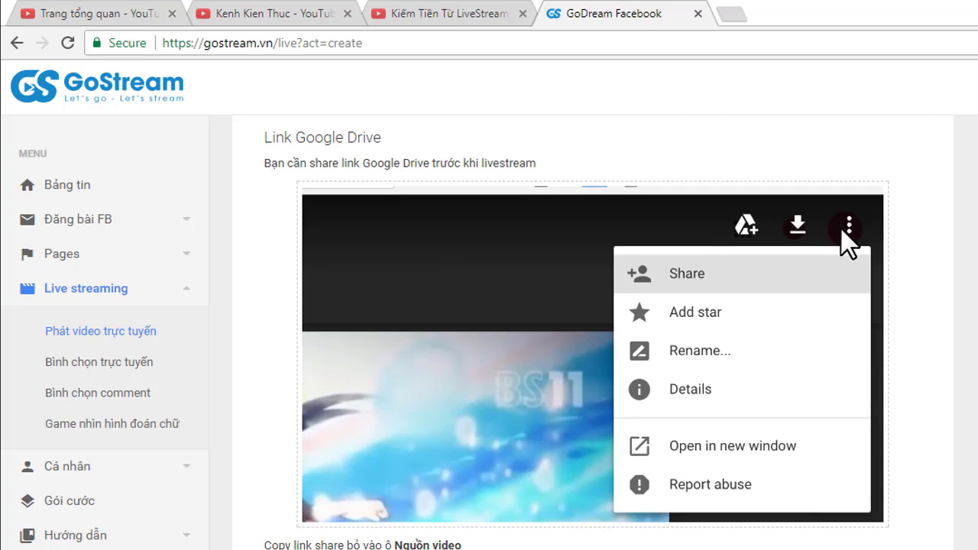
scroll(682, 260, "down", 1)
scroll(682, 279, "down", 3)
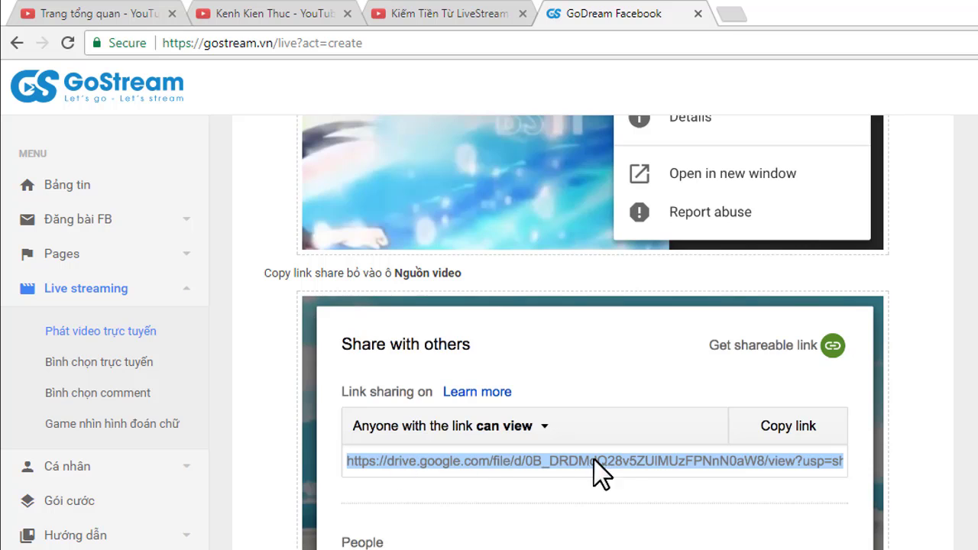
scroll(639, 459, "down", 3)
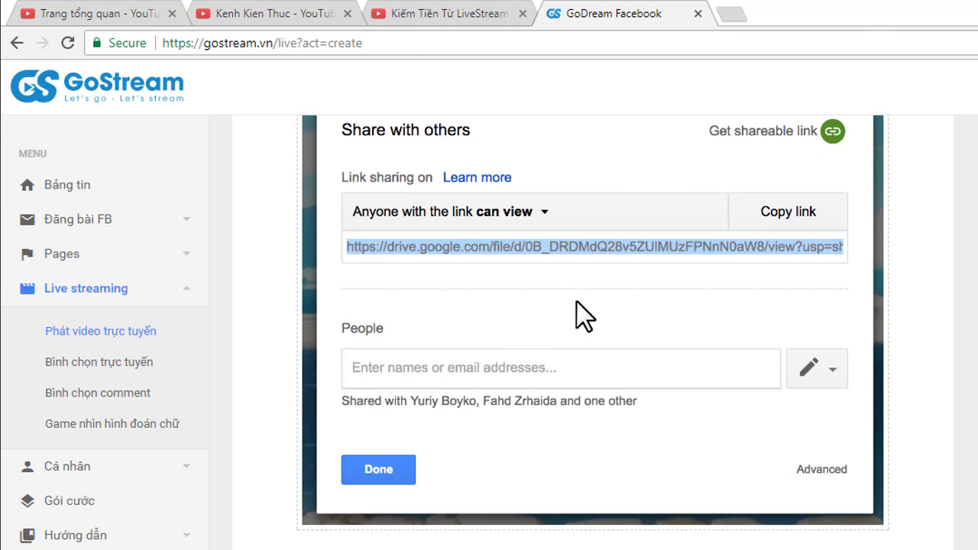
scroll(667, 440, "up", 13)
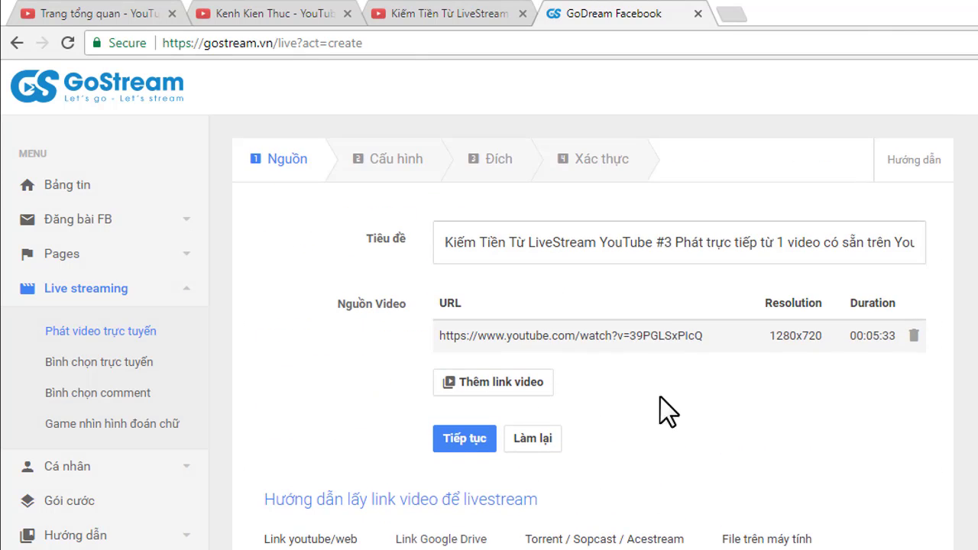
Examine the guide on using Torrent / Sopcast / Acestream links as the livestream's video source.
scroll(604, 469, "down", 1)
left_click(599, 448)
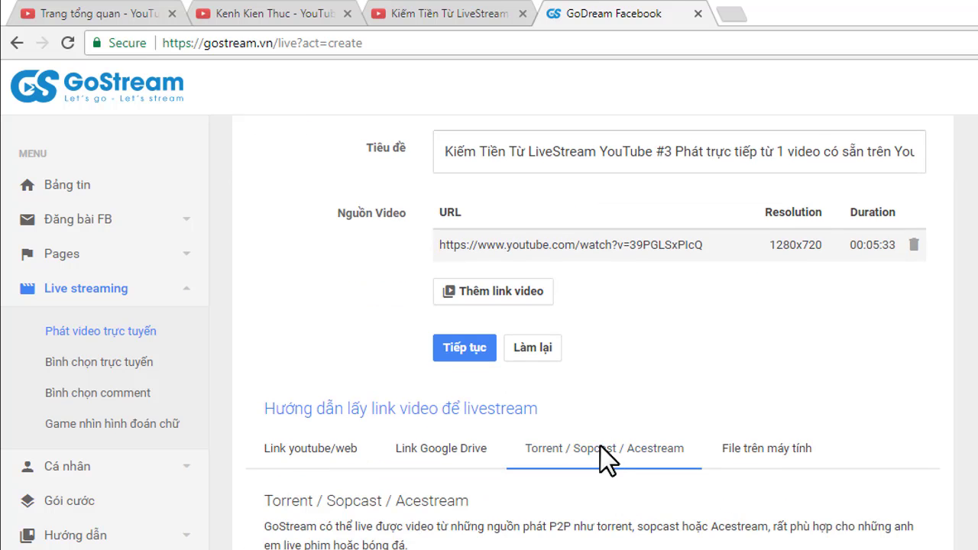
scroll(600, 445, "down", 2)
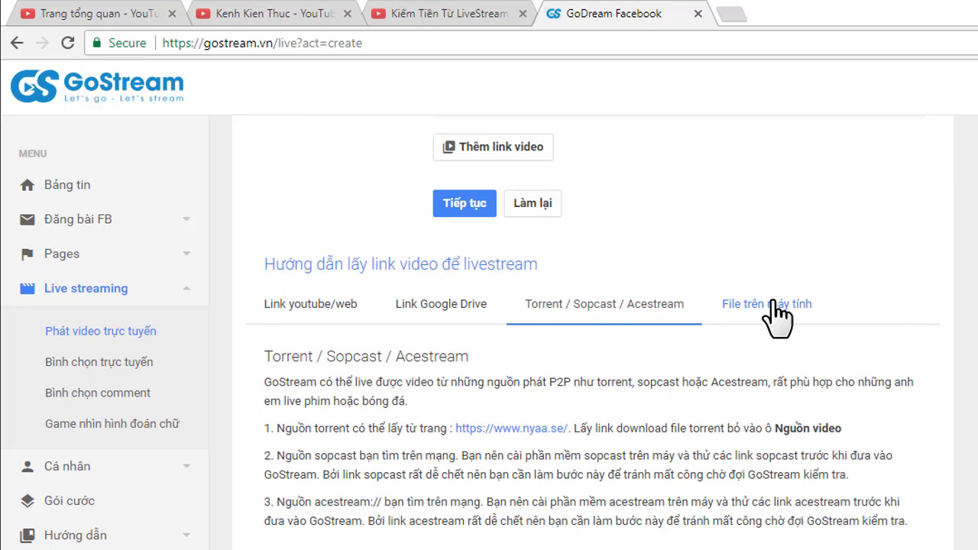
left_click(771, 302)
left_click(602, 328)
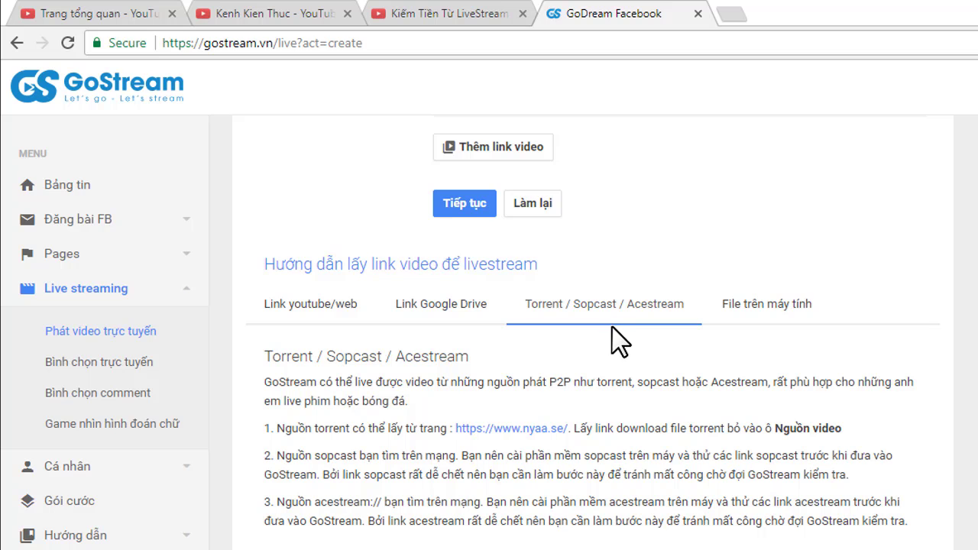
scroll(602, 350, "up", 1)
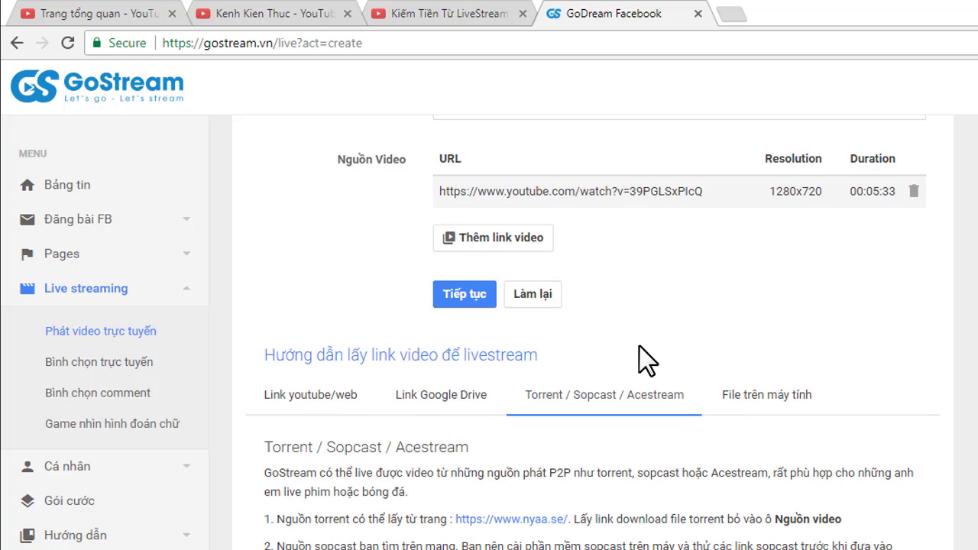
scroll(639, 356, "down", 1)
scroll(640, 345, "up", 2)
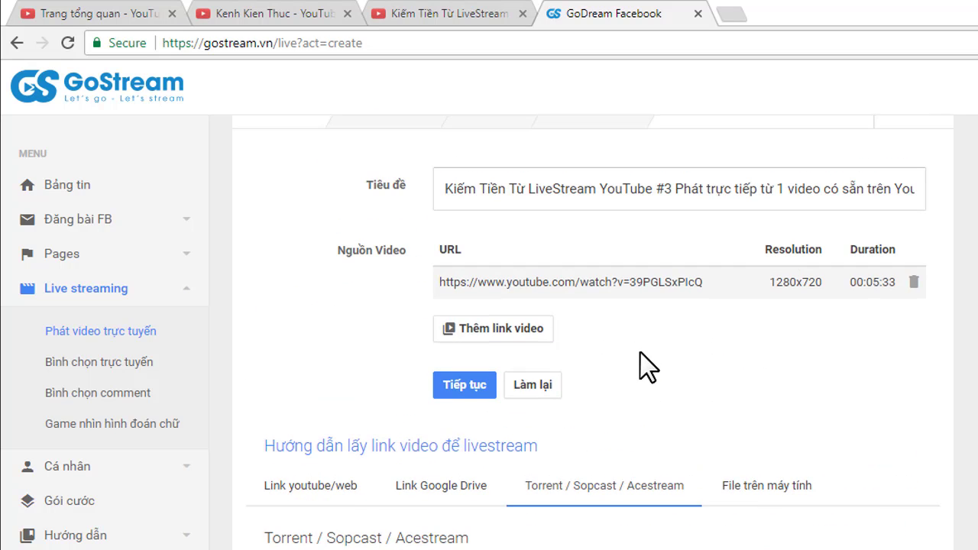
scroll(661, 372, "up", 1)
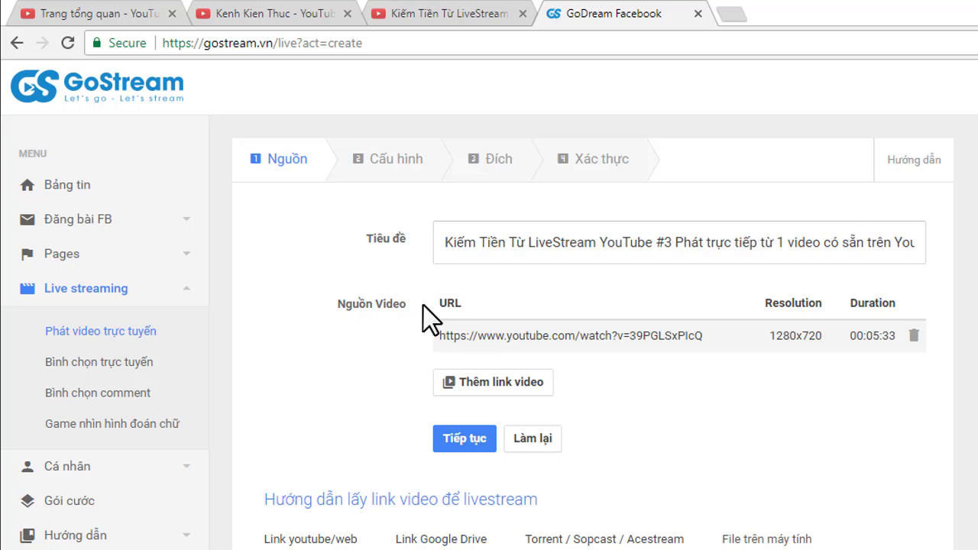
Continue to the Cấu hình stage, review the repeat options and choose Không lặp.
left_click(466, 442)
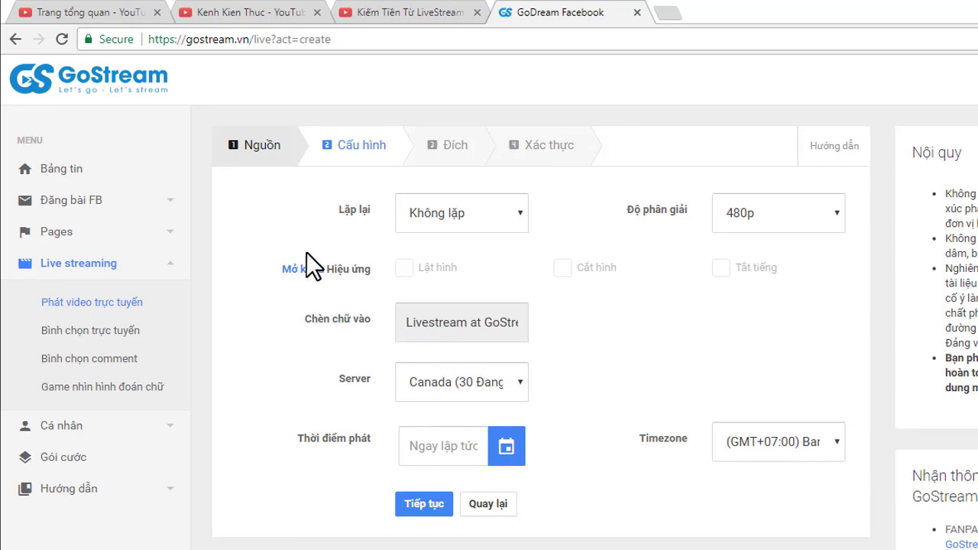
left_click(494, 212)
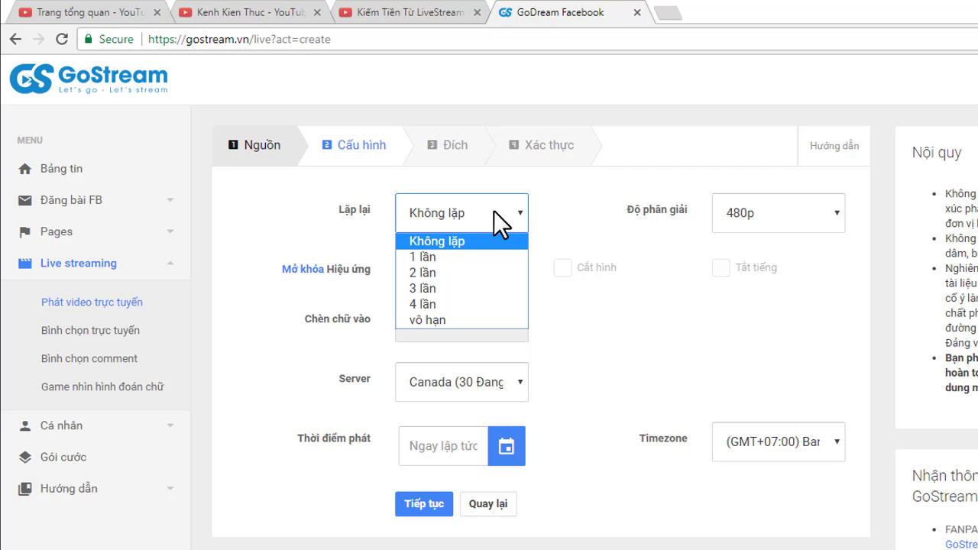
left_click(433, 242)
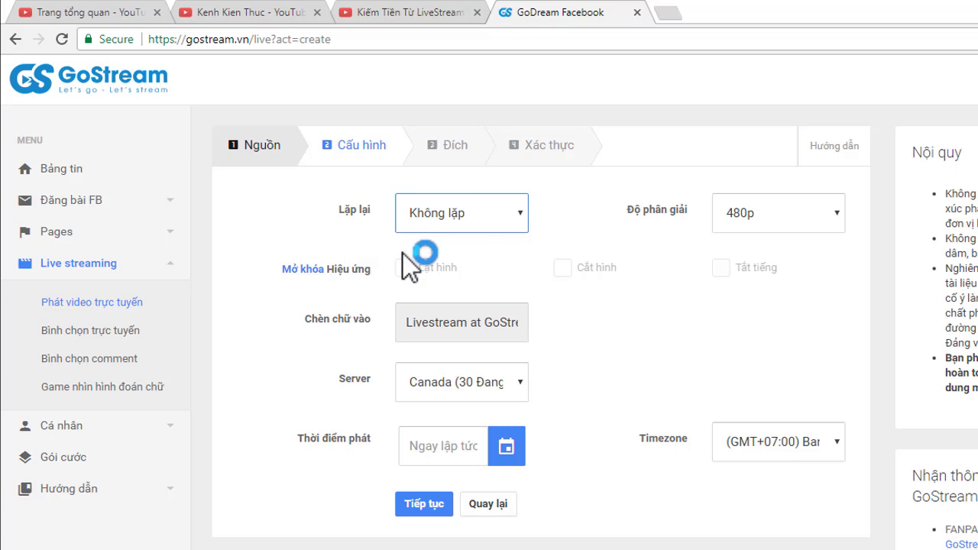
left_click(476, 212)
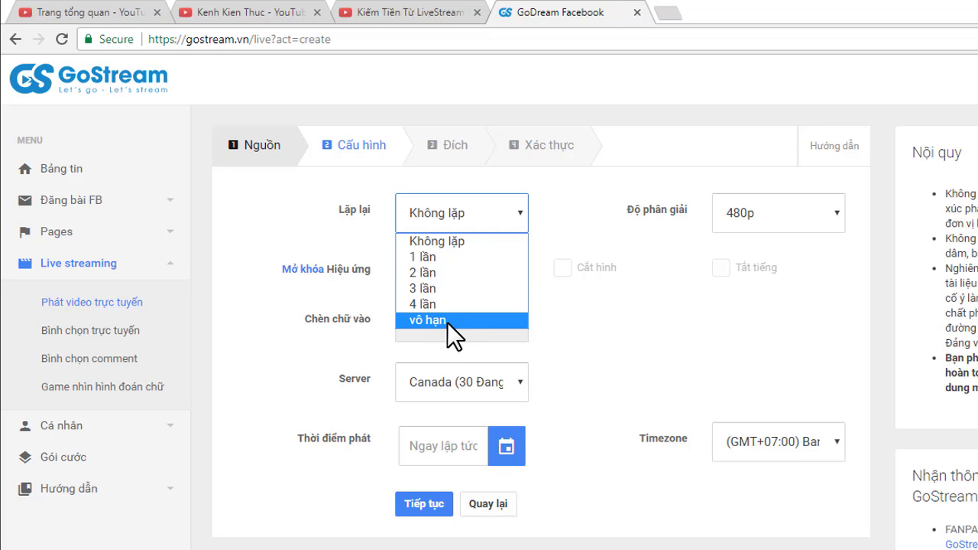
left_click(366, 226)
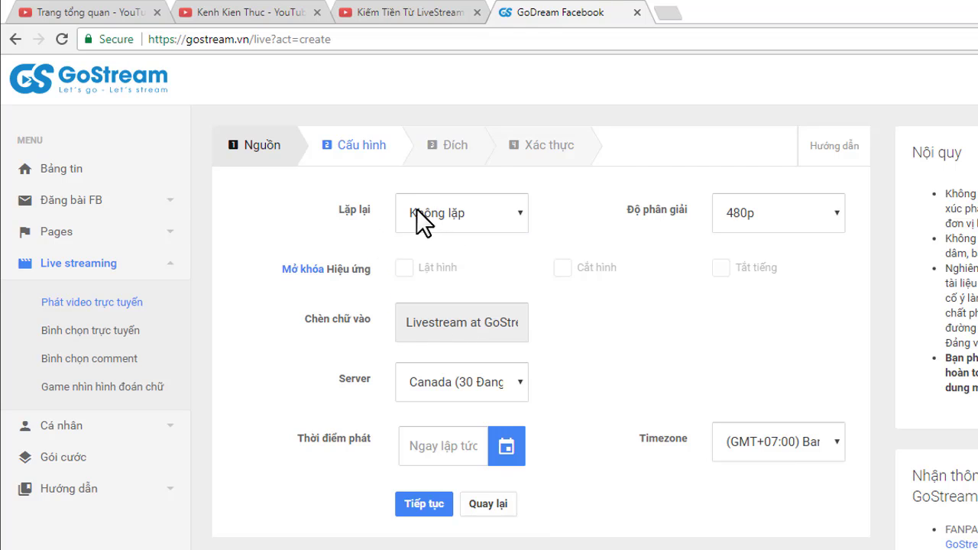
Examine the available resolution, server and broadcast time options for the livestream.
left_click(809, 217)
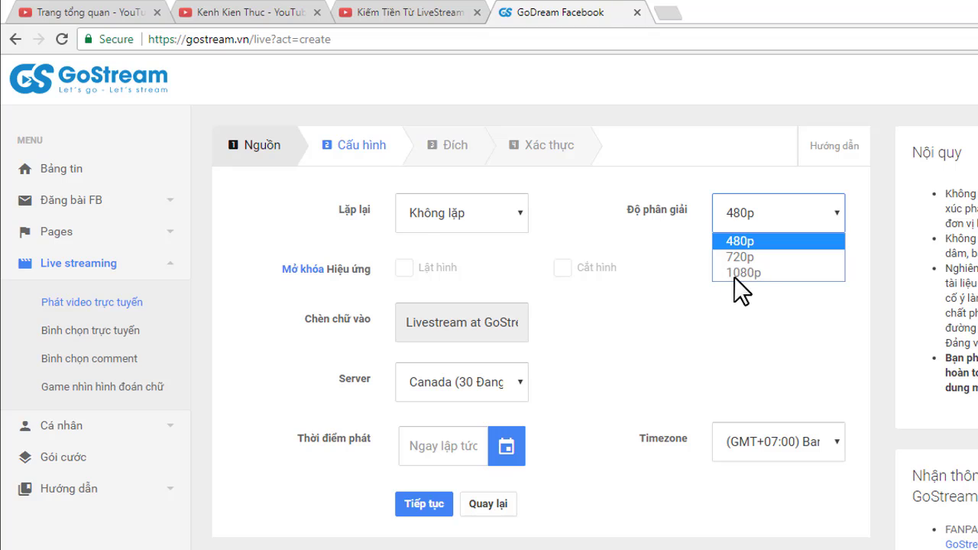
left_click(228, 221)
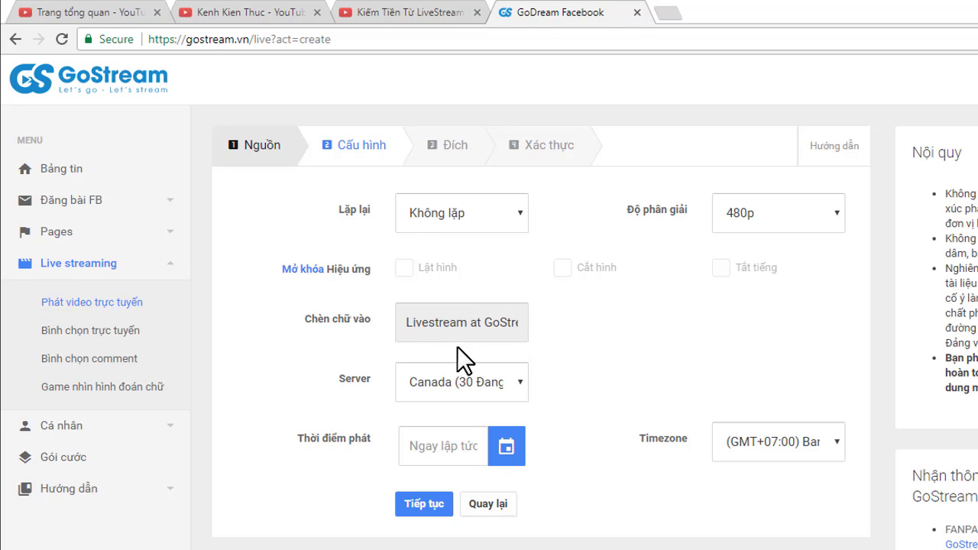
left_click(520, 378)
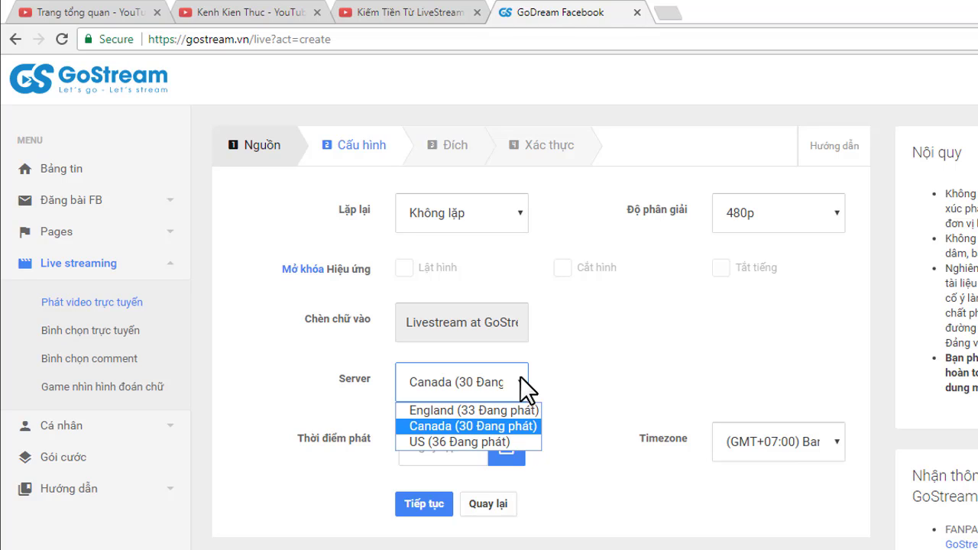
left_click(519, 376)
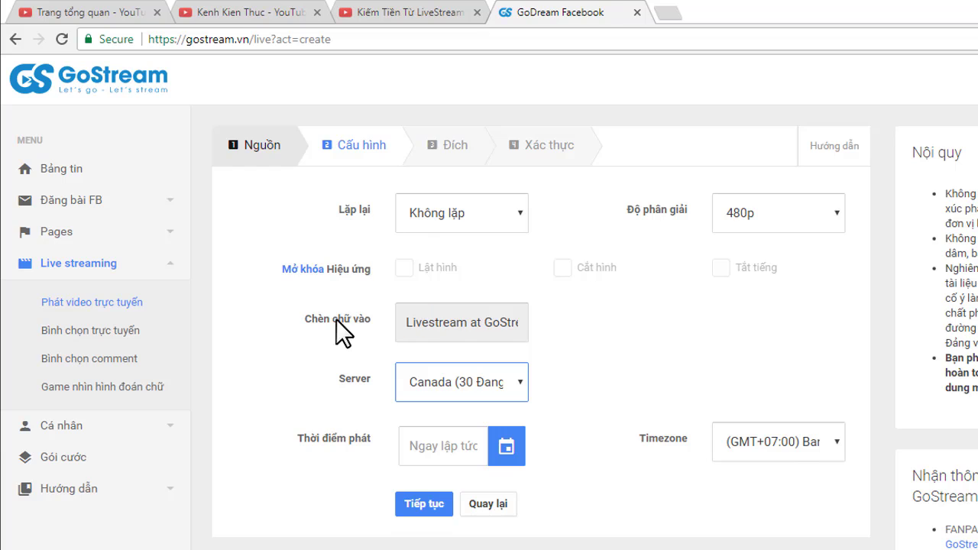
scroll(336, 319, "down", 2)
left_click(418, 279)
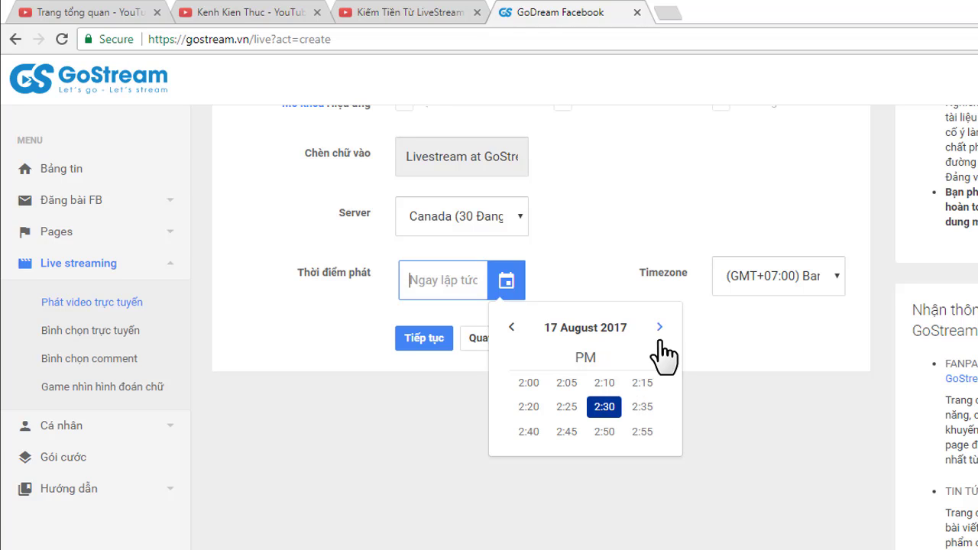
left_click(347, 409)
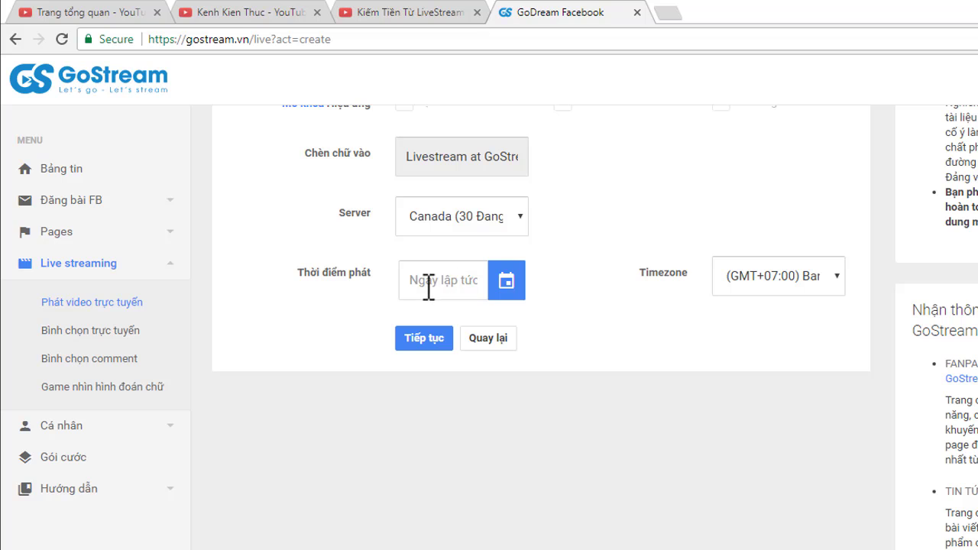
scroll(420, 290, "up", 2)
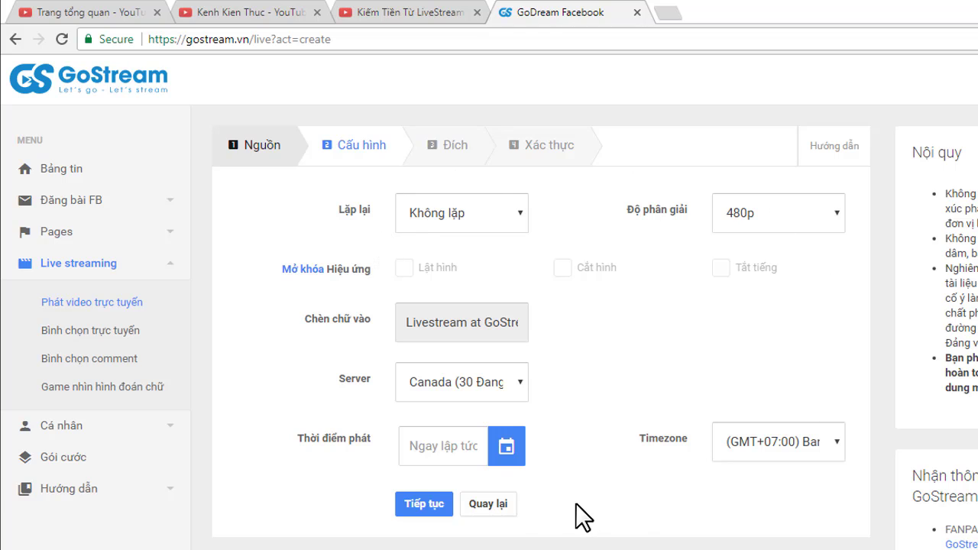
Continue to the Đích stage, choose Youtube as the destination and place the cursor at the end of the live URL.
left_click(422, 504)
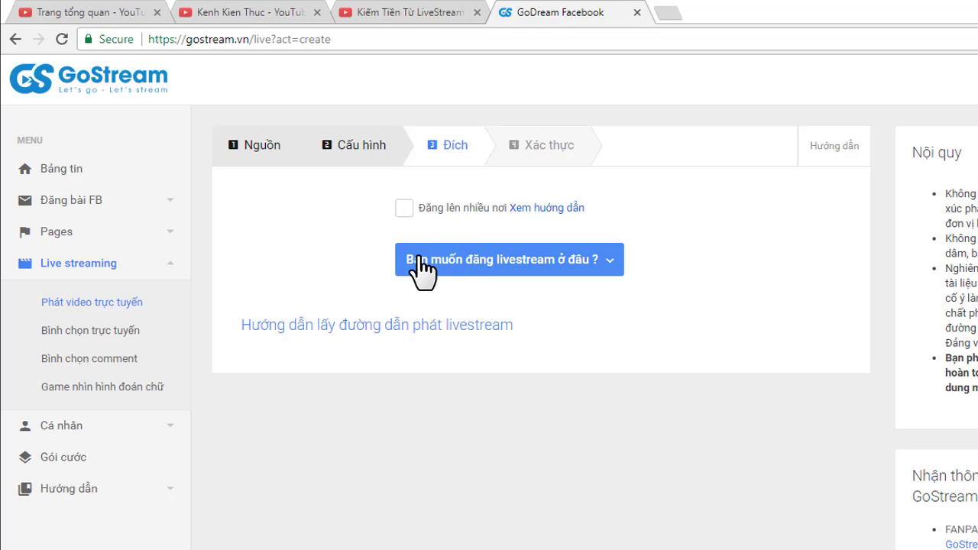
left_click(610, 262)
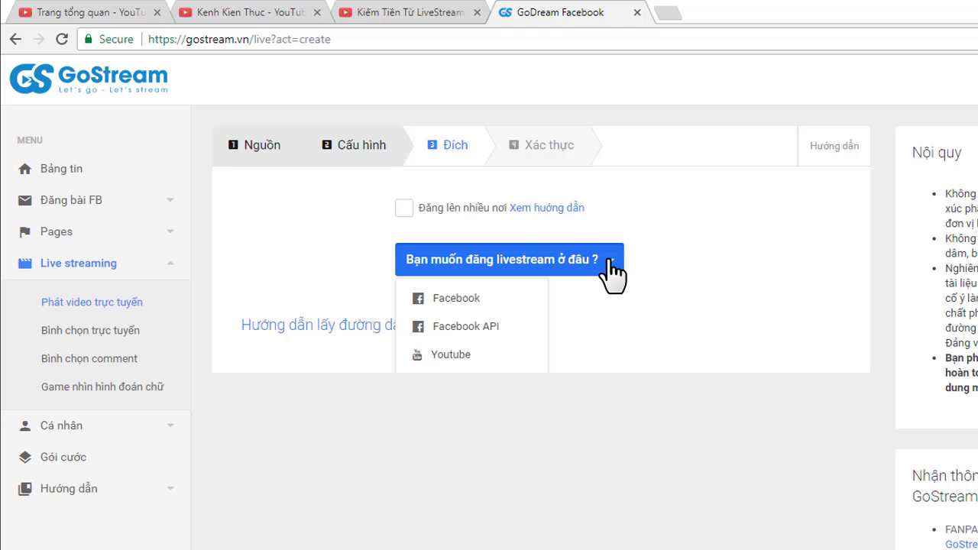
left_click(468, 354)
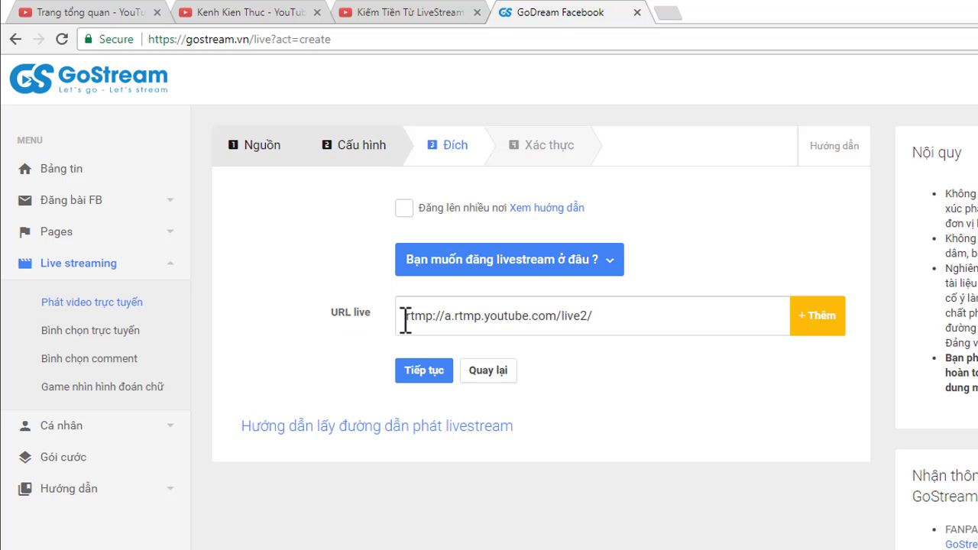
left_click_drag(405, 317, 606, 321)
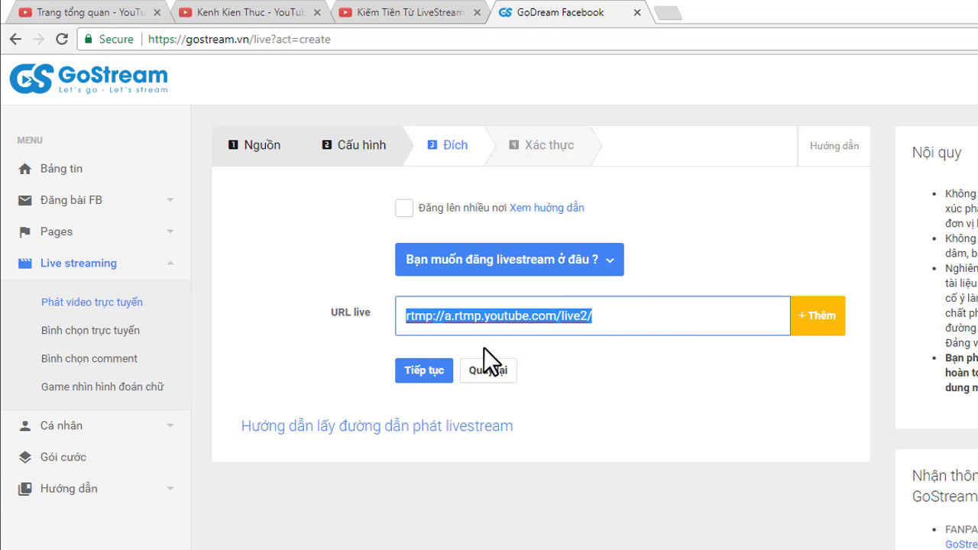
left_click(590, 358)
left_click(607, 314)
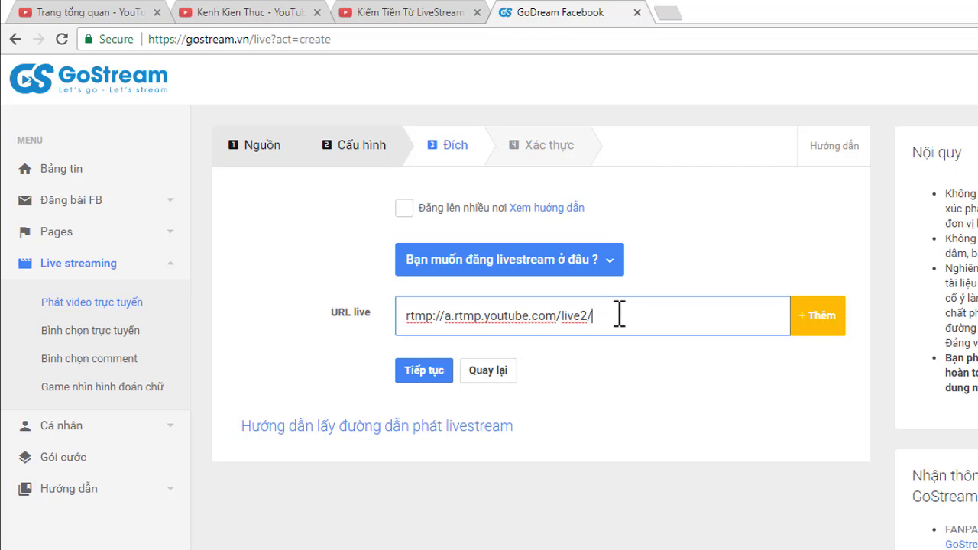
Switch to YouTube Creator Studio, open the Phát trực tiếp ngay dashboard and review the stream's title and description.
left_click(104, 13)
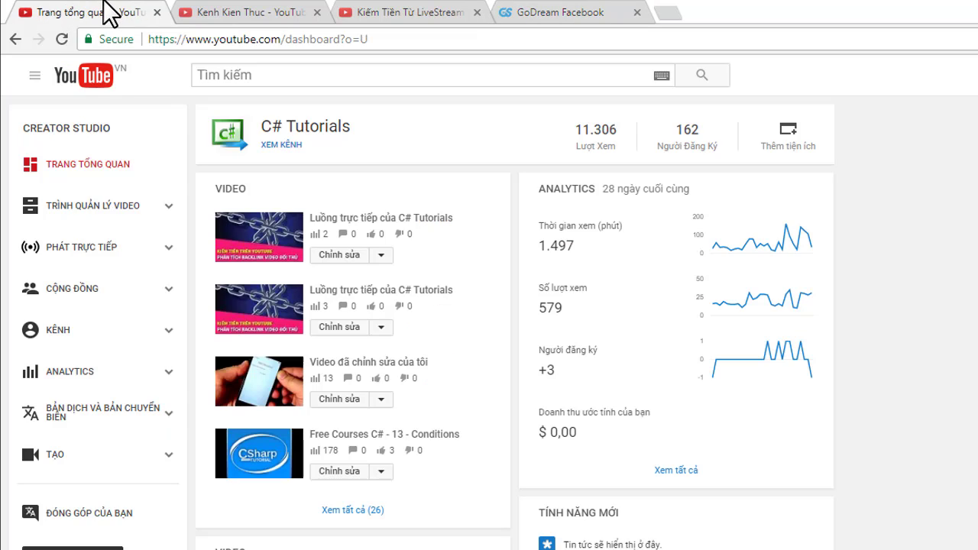
left_click(86, 247)
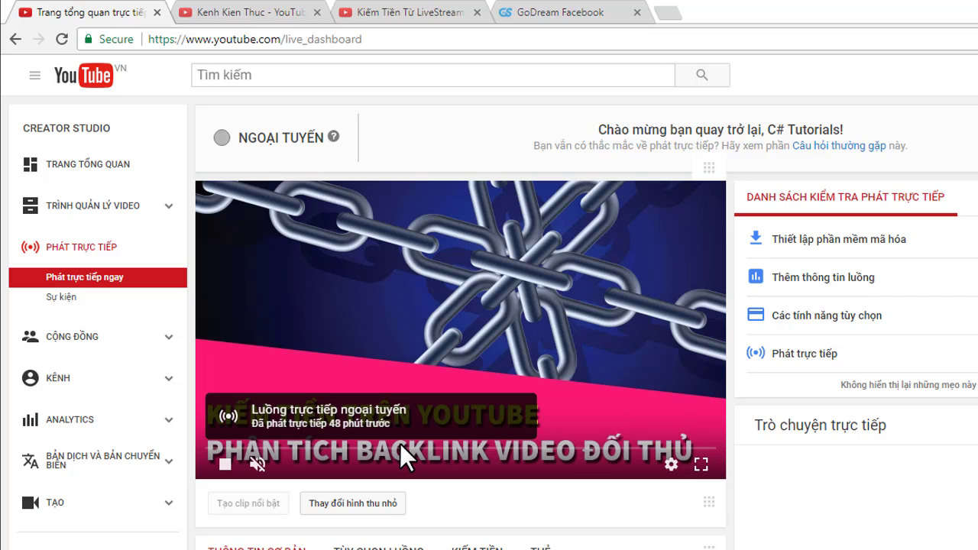
scroll(385, 352, "down", 1)
scroll(386, 353, "down", 3)
left_click_drag(421, 266, 219, 263)
left_click_drag(414, 297, 215, 296)
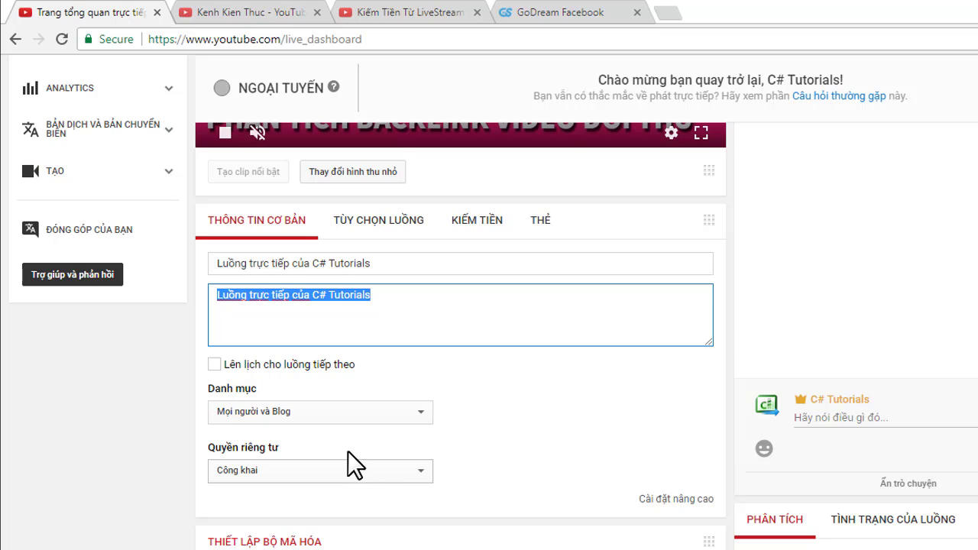
Reveal the stream key in the Thiết lập bộ mã hóa section, copy it and hide it again.
scroll(345, 443, "down", 5)
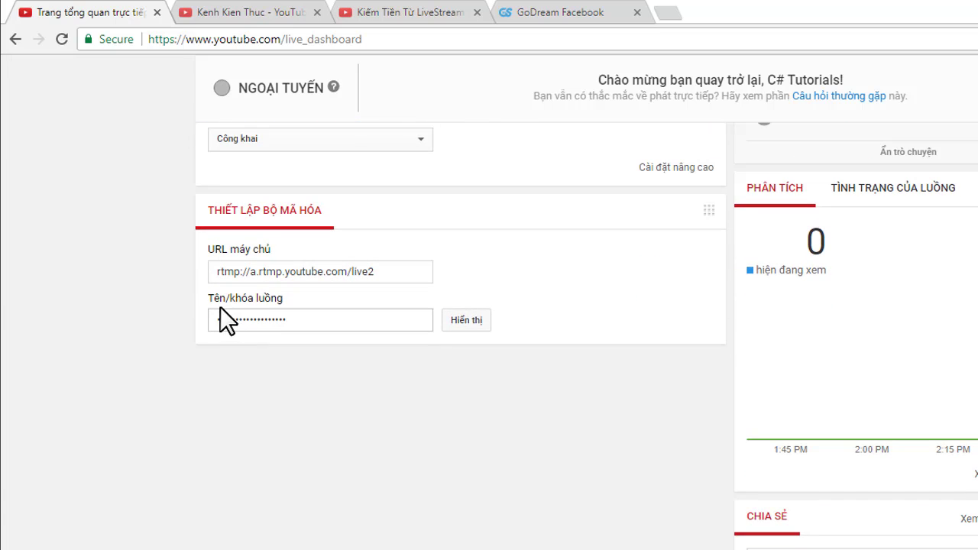
left_click(466, 321)
left_click(300, 320)
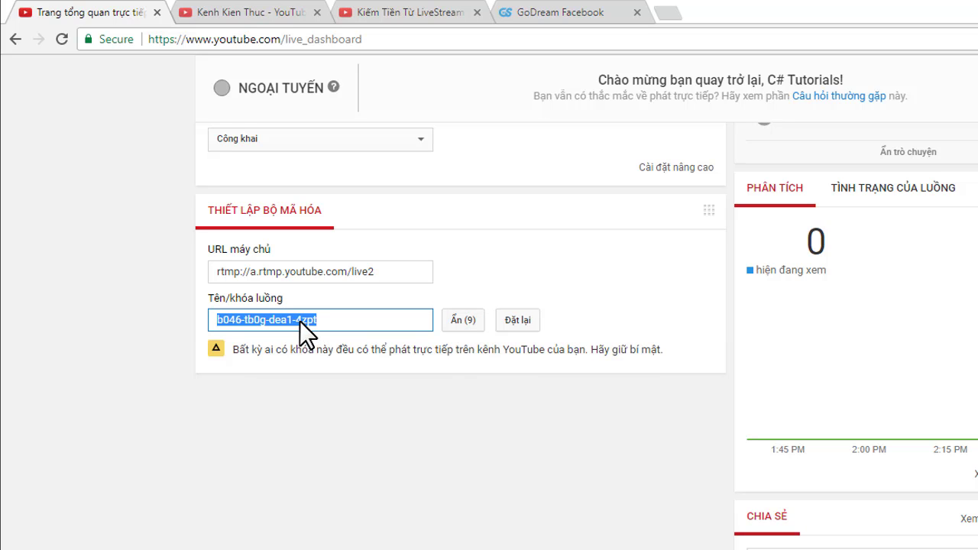
right_click(299, 321)
left_click(341, 334)
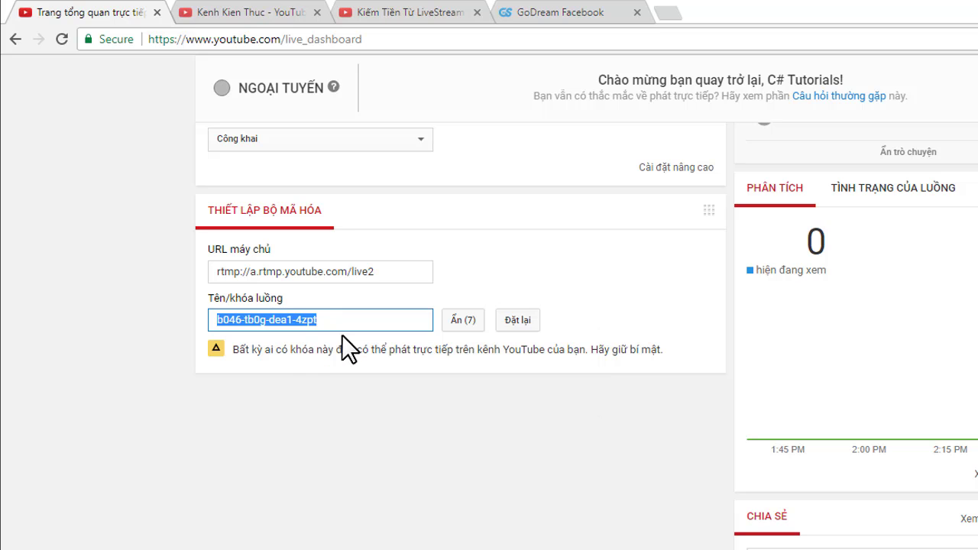
left_click(467, 324)
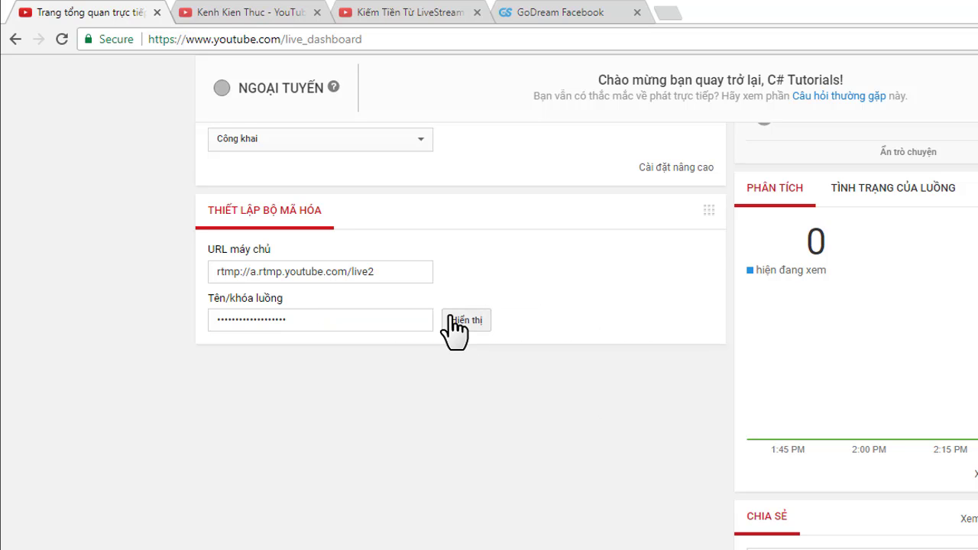
Switch to GoStream and paste the stream key at the end of the live URL rtmp://a.rtmp.youtube.com/live2/.
left_click(534, 4)
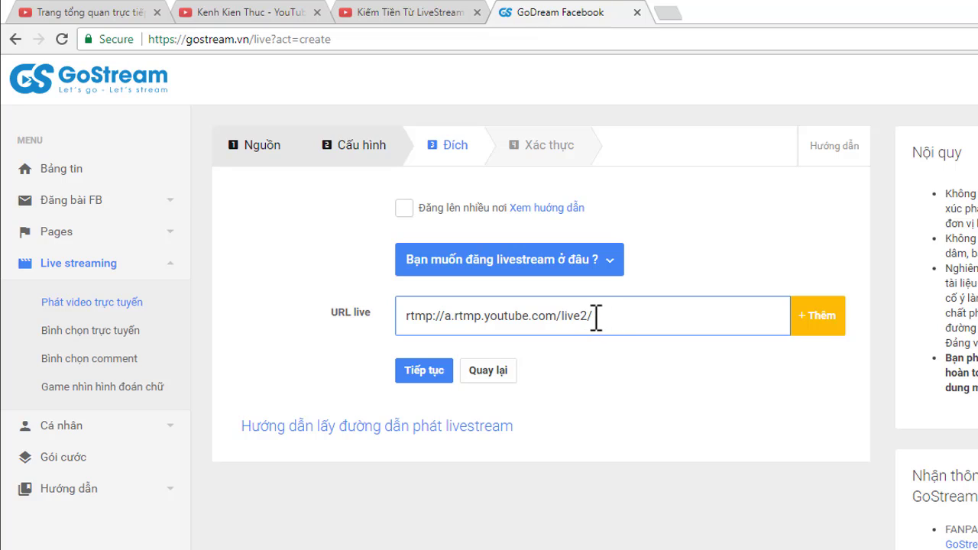
left_click_drag(411, 317, 609, 318)
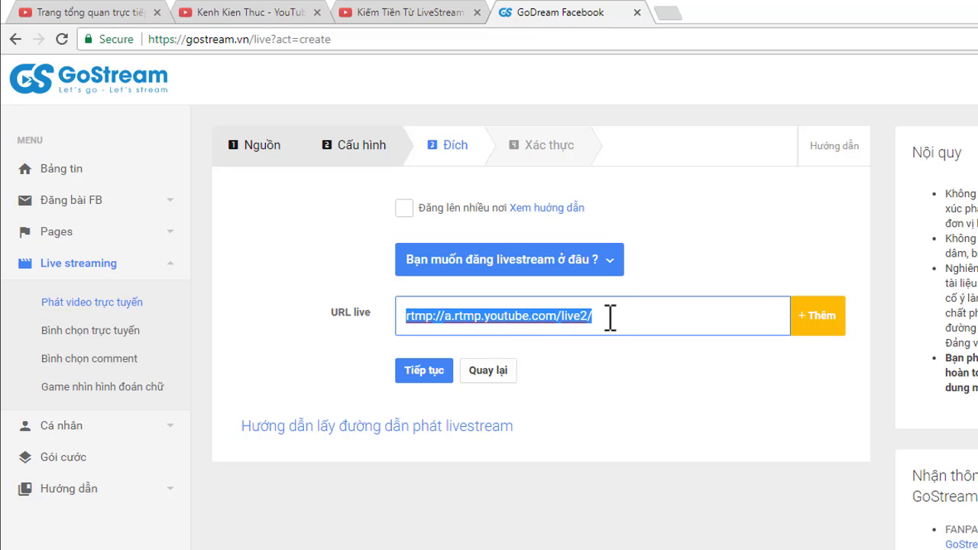
left_click(611, 317)
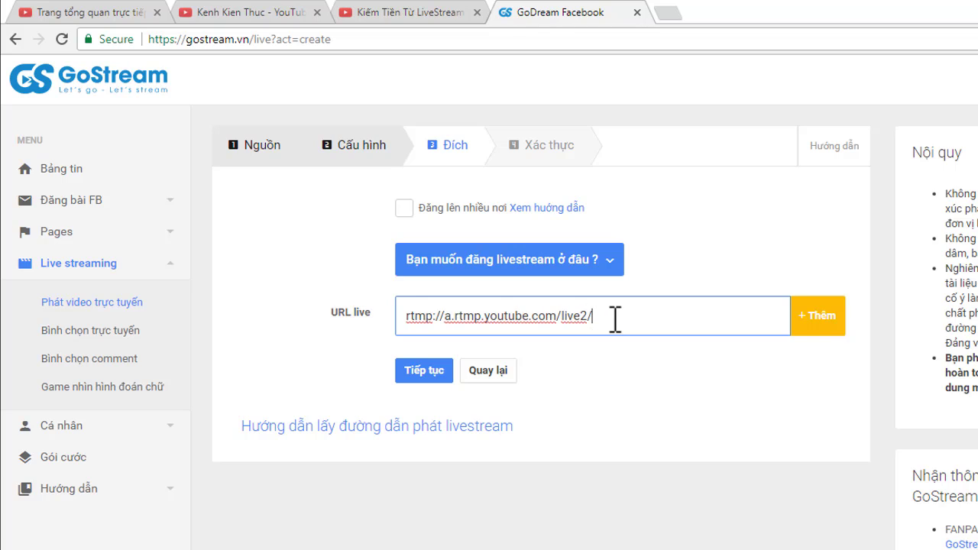
right_click(612, 319)
left_click(648, 420)
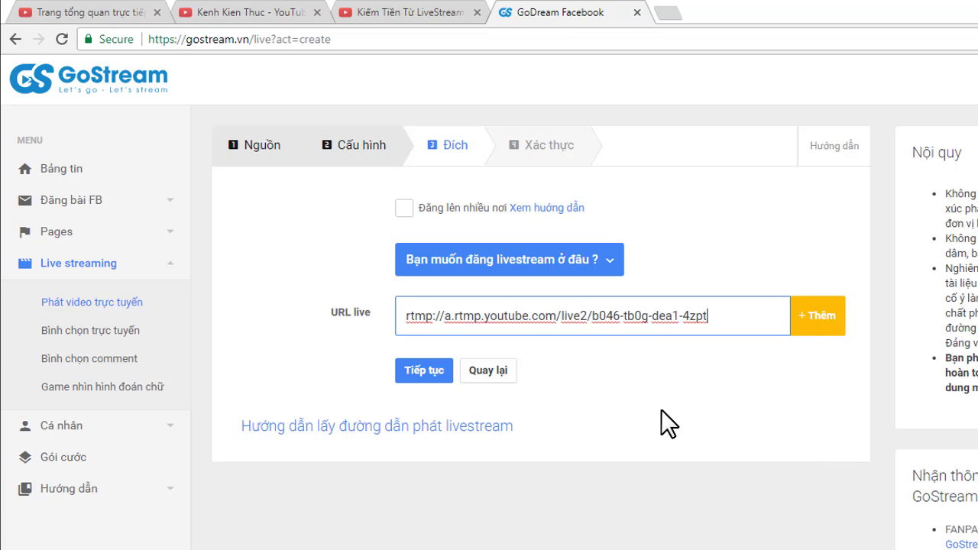
left_click_drag(592, 315, 716, 315)
left_click(723, 397)
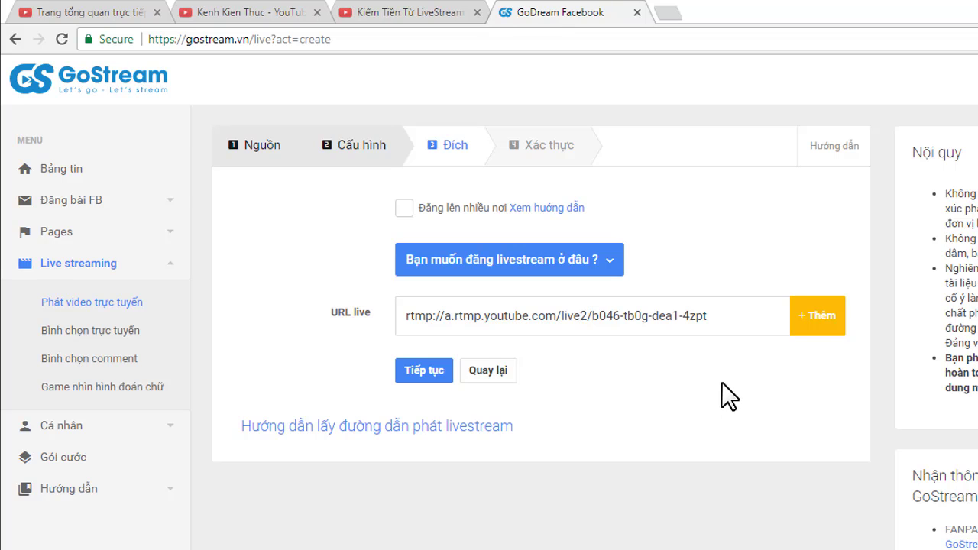
Add the completed live URL as an output, continue to the Xác thực stage and check the video status.
left_click(819, 327)
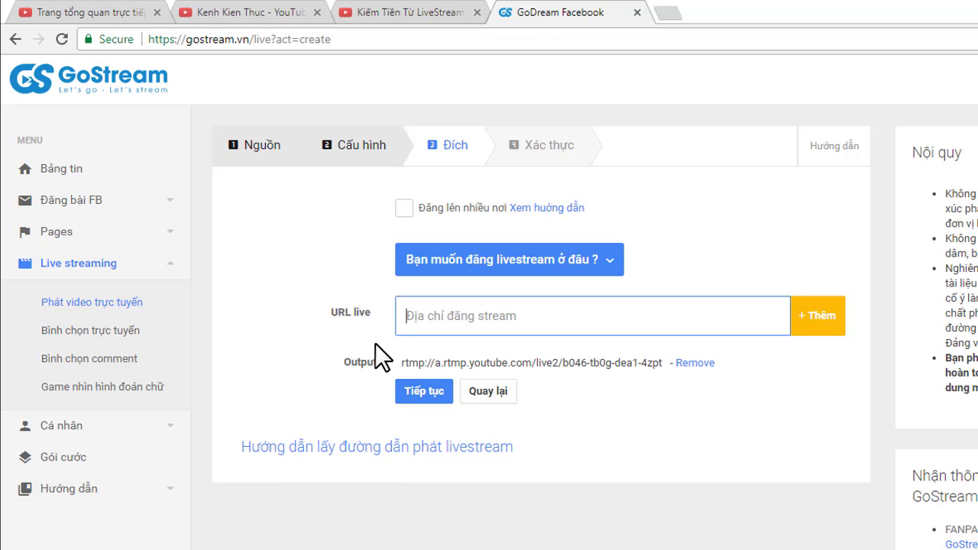
left_click(421, 392)
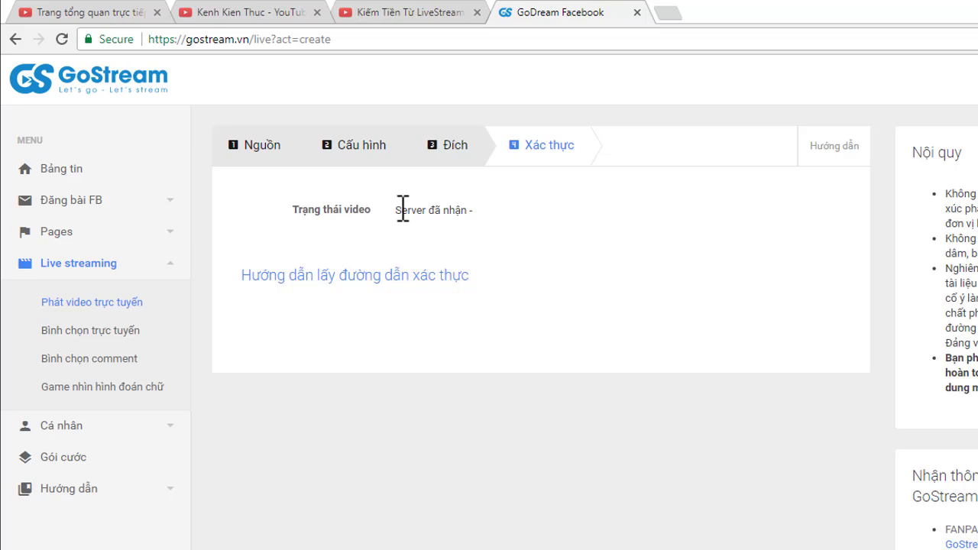
left_click_drag(396, 210, 475, 213)
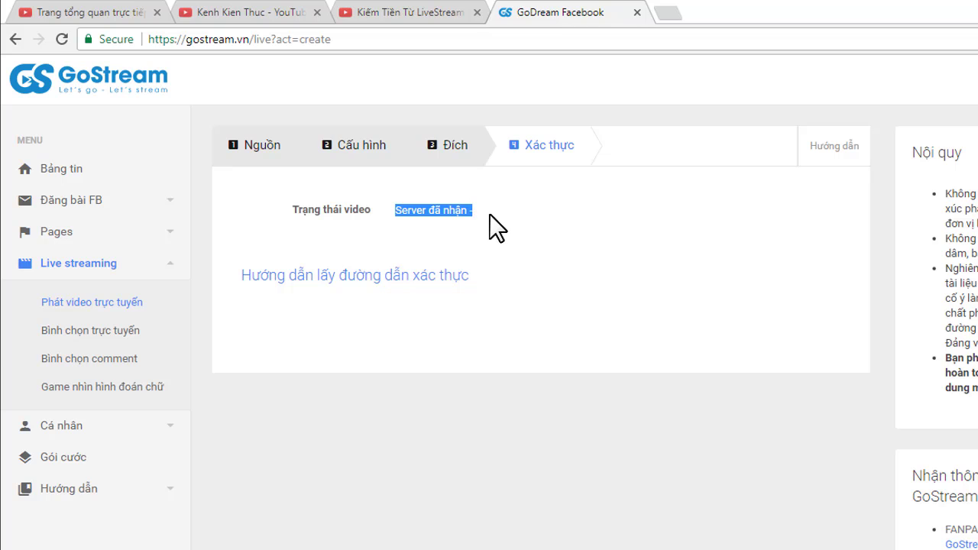
left_click(375, 207)
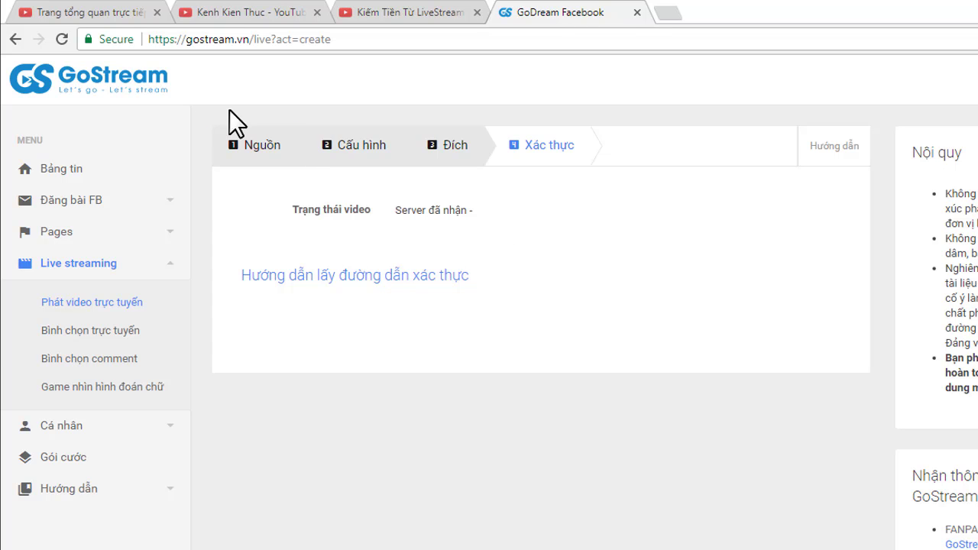
Check the broadcast preview and status on the YouTube live dashboard and return to GoStream's Xác thực stage.
left_click(74, 6)
scroll(107, 153, "up", 10)
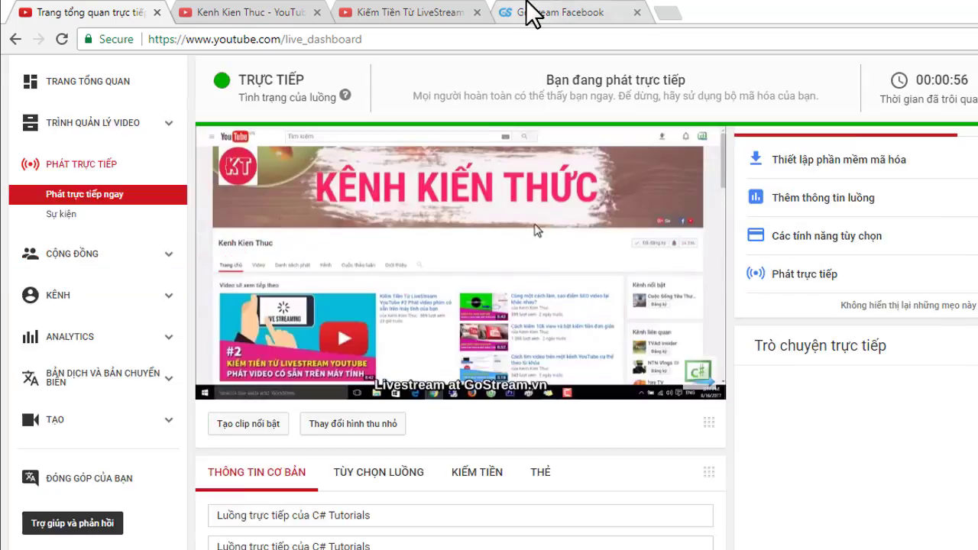
left_click(535, 12)
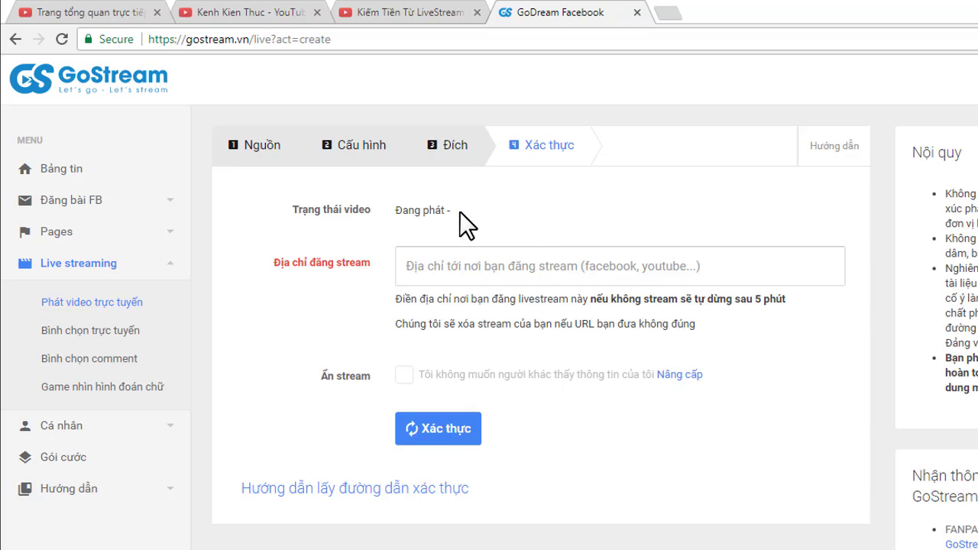
Open the Phát video trực tuyến list, compare with the YouTube dashboard and review the action options for the Kiếm Tiền Từ LiveStream YouTube #3 stream.
left_click(105, 303)
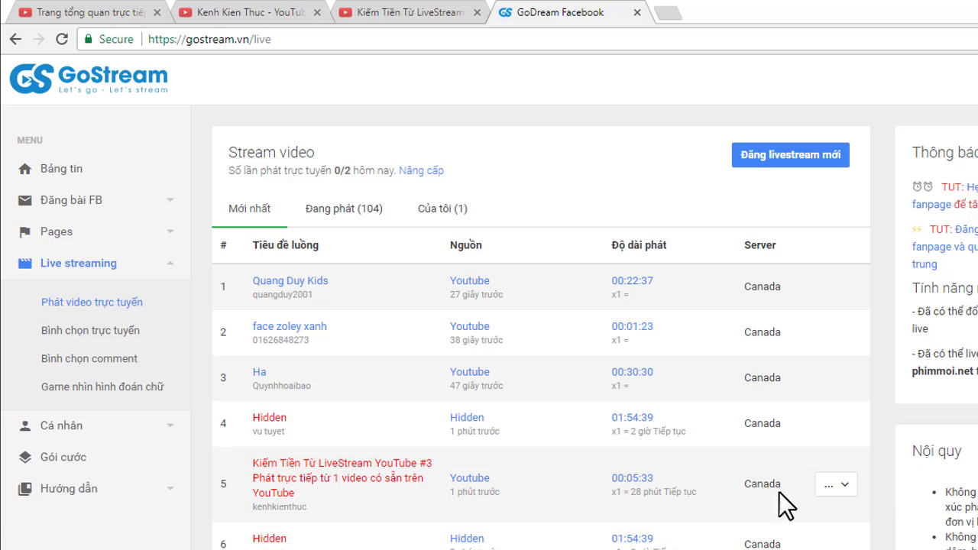
left_click(111, 14)
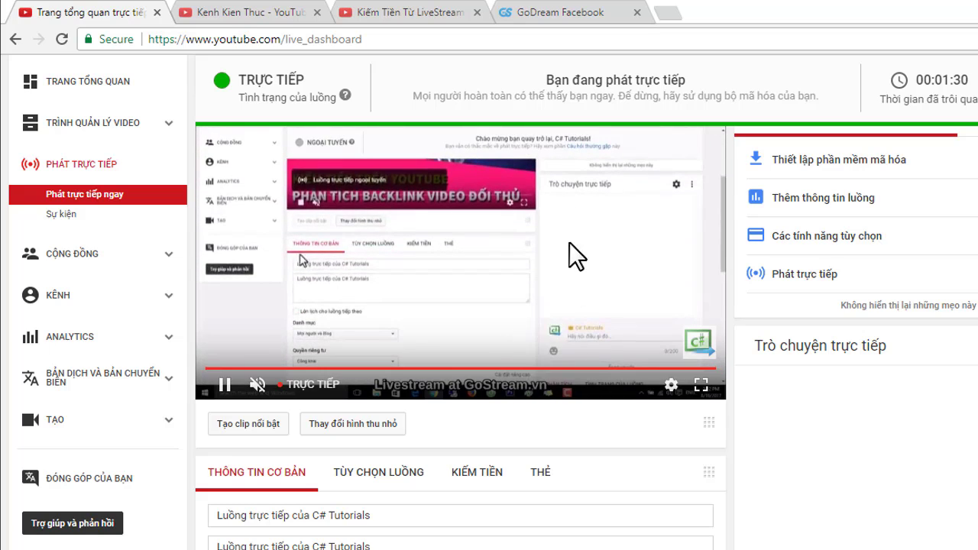
left_click(583, 14)
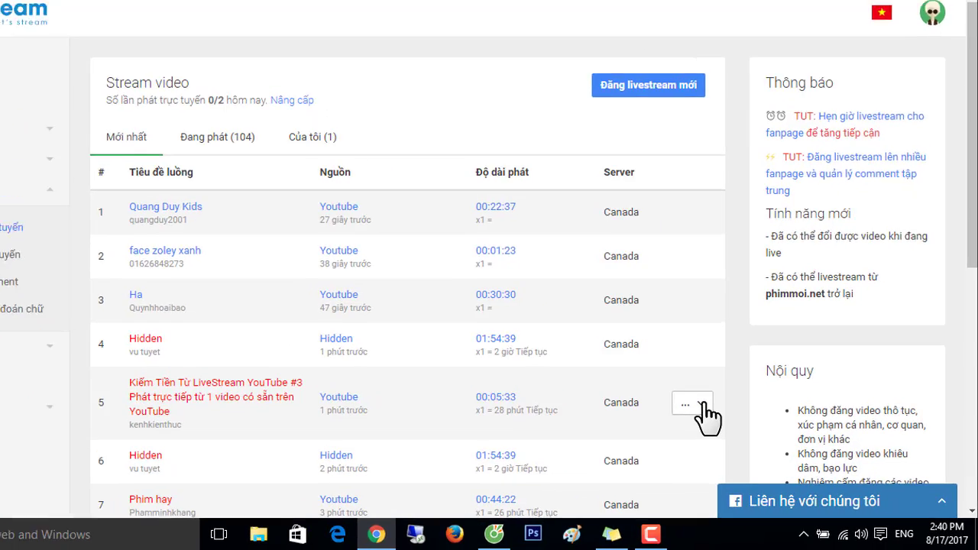
left_click(726, 419)
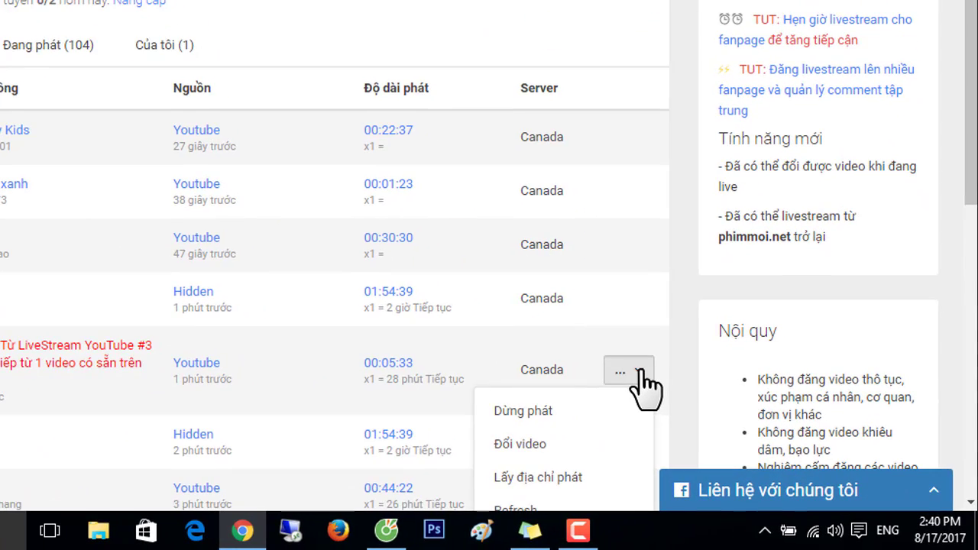
scroll(634, 368, "down", 1)
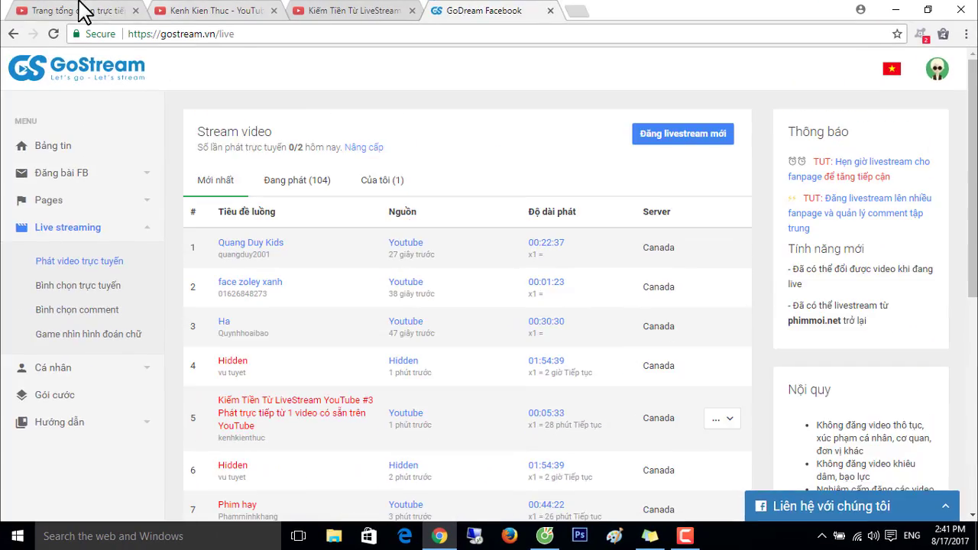
Check the running broadcast on the YouTube live dashboard again and return to GoStream's stream list.
left_click(76, 10)
scroll(489, 188, "up", 1)
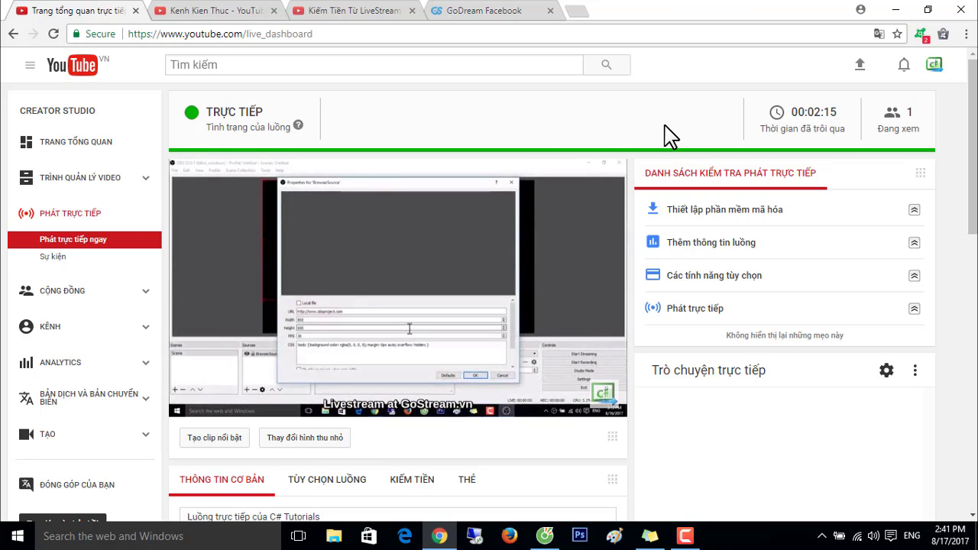
key("ctrl+4")
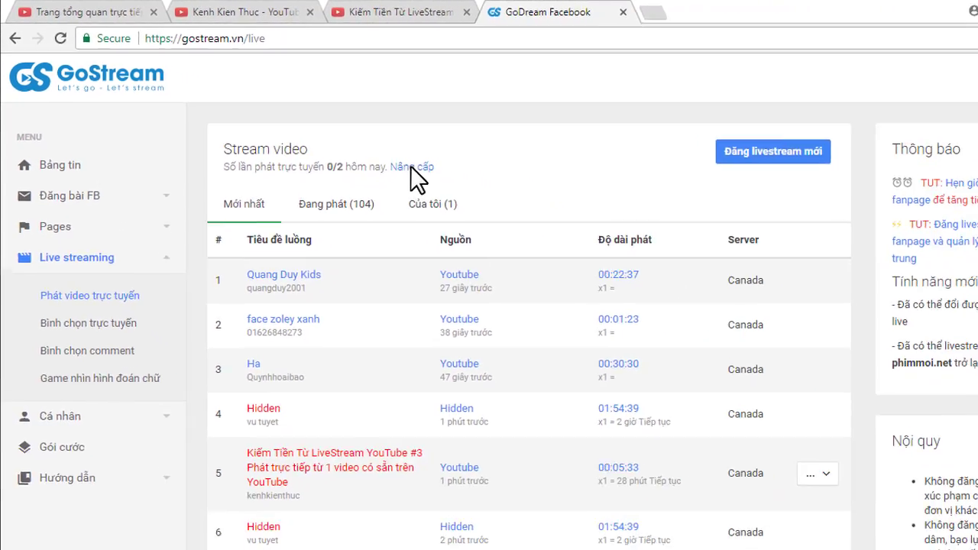
Open the Nâng cấp pricing plans and examine the choices for Số lượng livestream đồng thời.
left_click(567, 230)
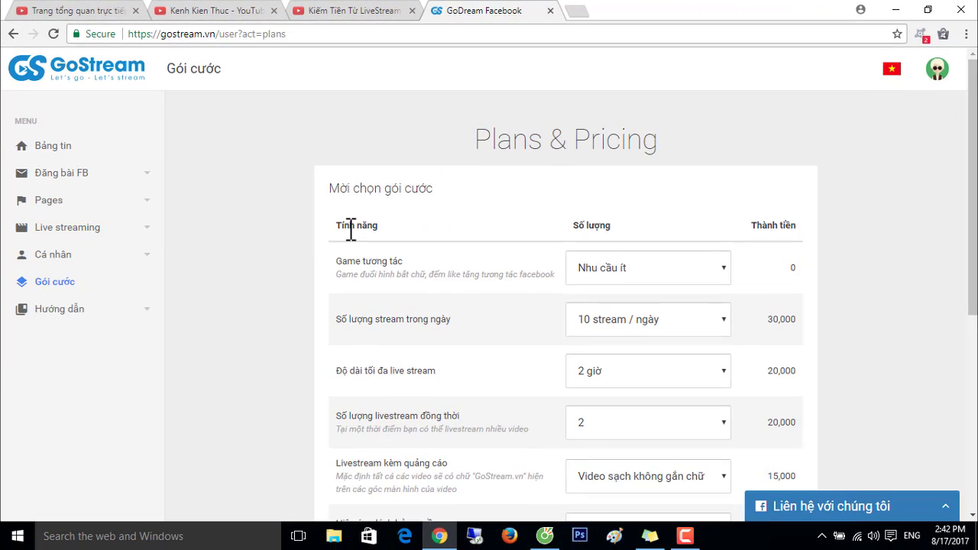
scroll(371, 214, "down", 2)
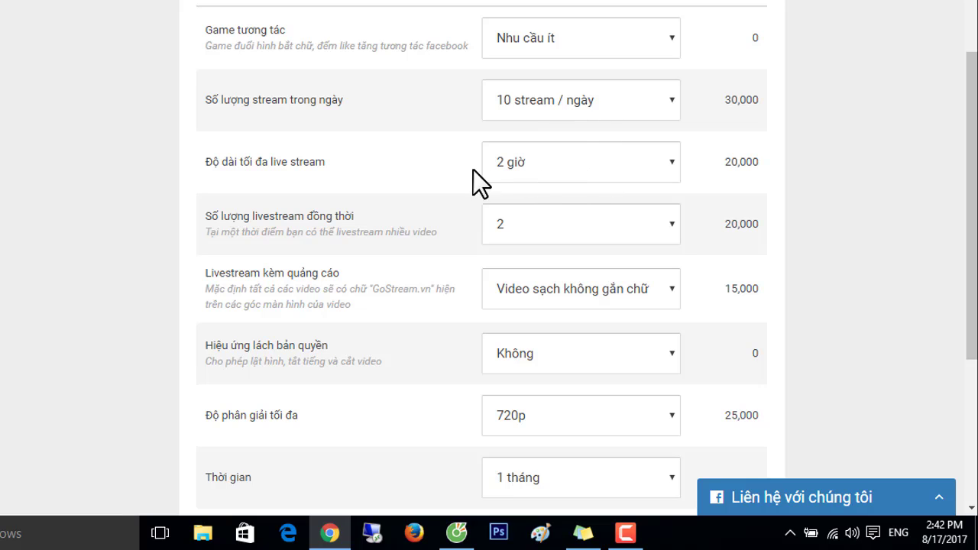
left_click(670, 220)
left_click(672, 221)
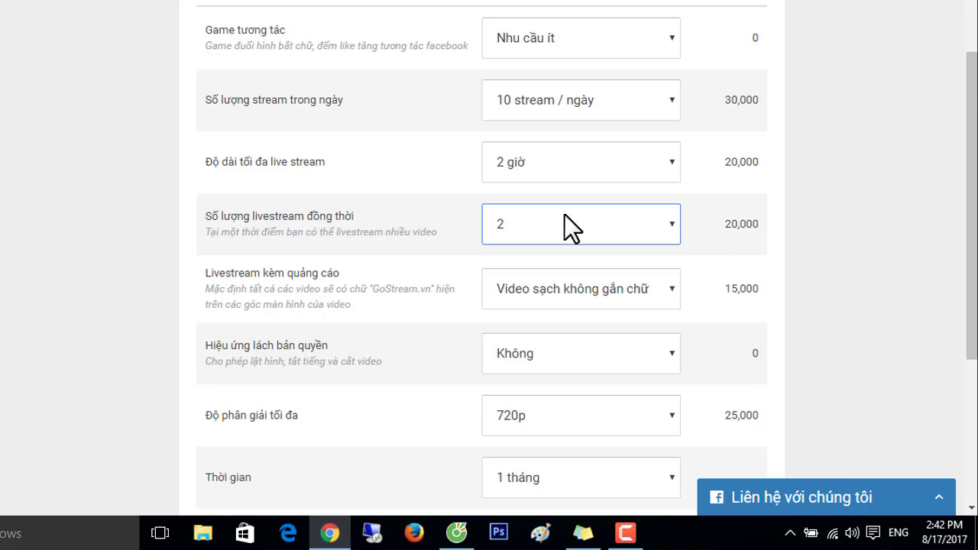
Examine the choices for Livestream kèm quảng cáo and Hiệu ứng lách bản quyền in the pricing plan.
scroll(353, 216, "down", 1)
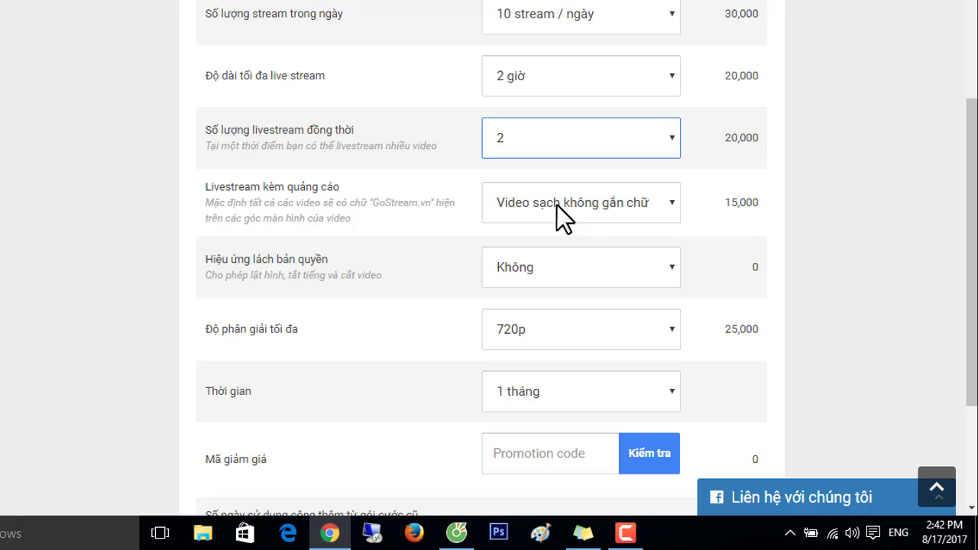
left_click(375, 203)
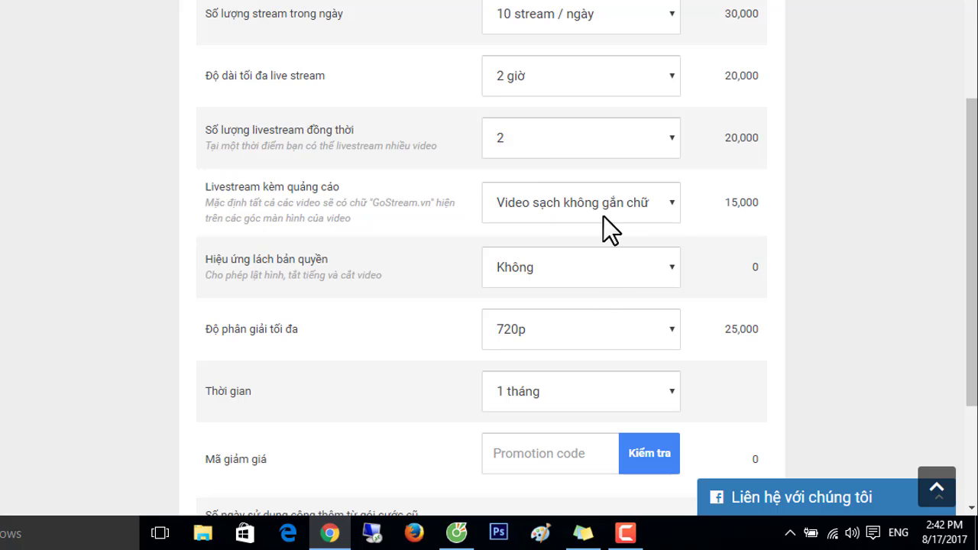
left_click(615, 214)
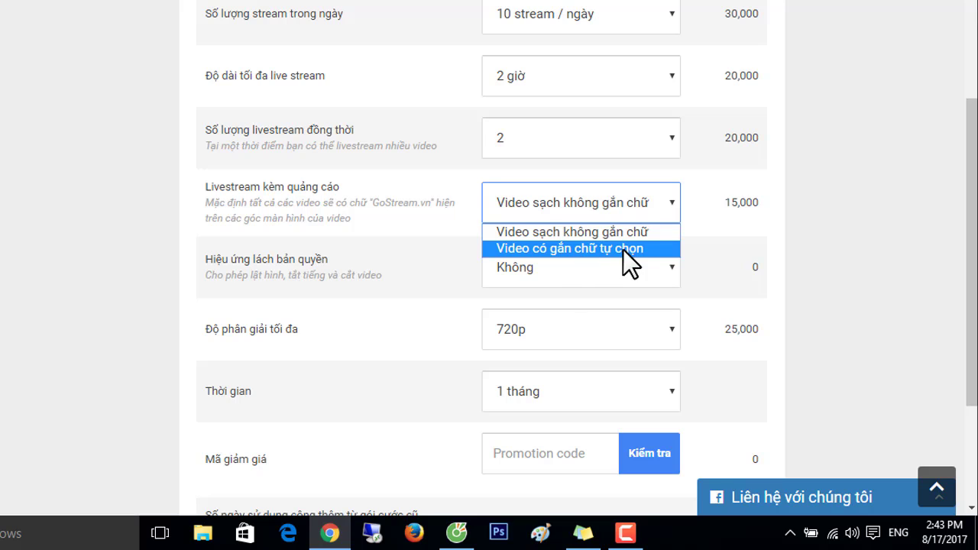
left_click(83, 262)
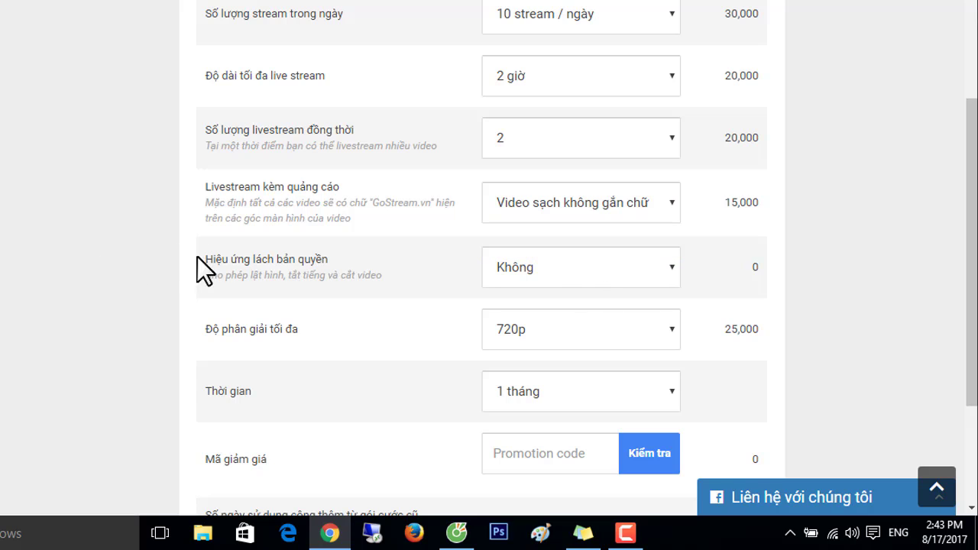
left_click(554, 279)
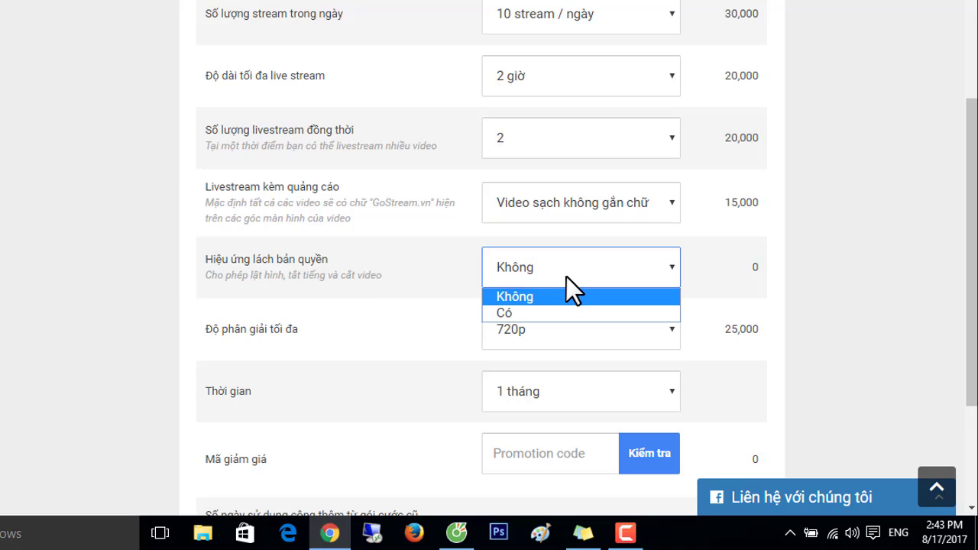
left_click(567, 273)
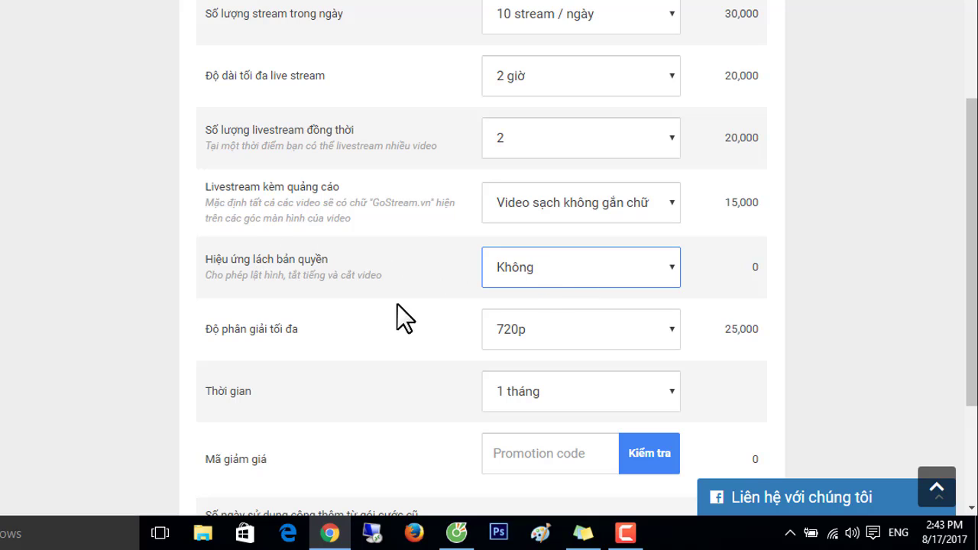
left_click(538, 275)
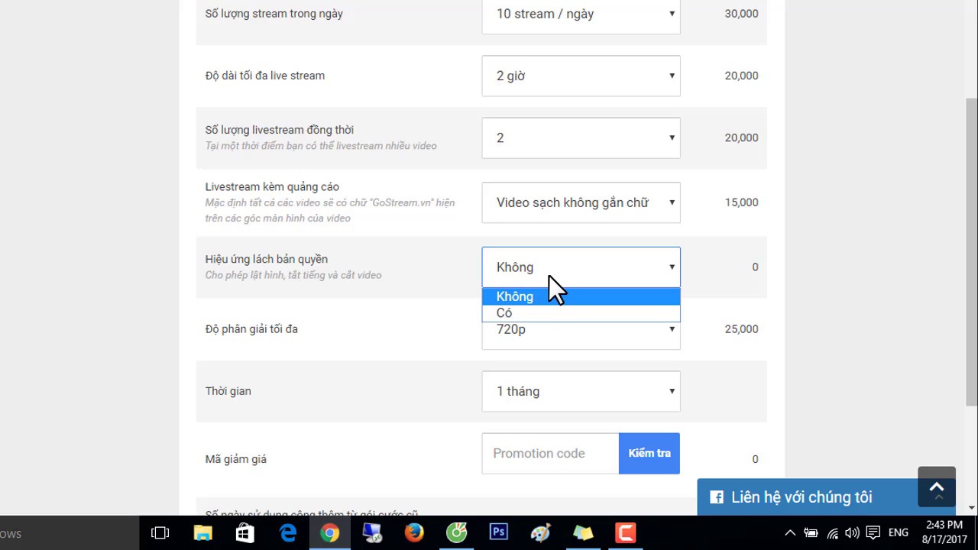
left_click(548, 276)
Examine the Độ phân giải tối đa choices and the remaining plan rows down to the payment total.
scroll(294, 258, "down", 1)
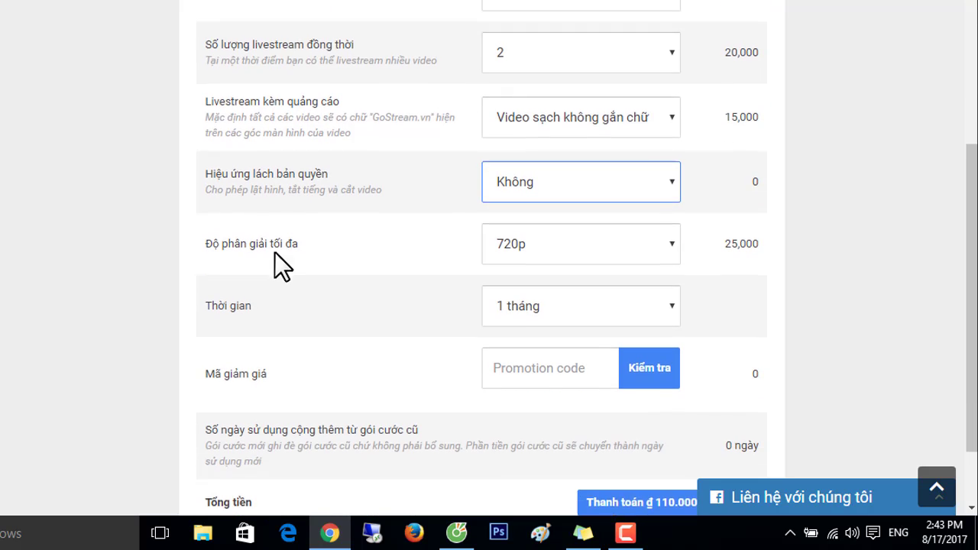
left_click(626, 244)
left_click(626, 244)
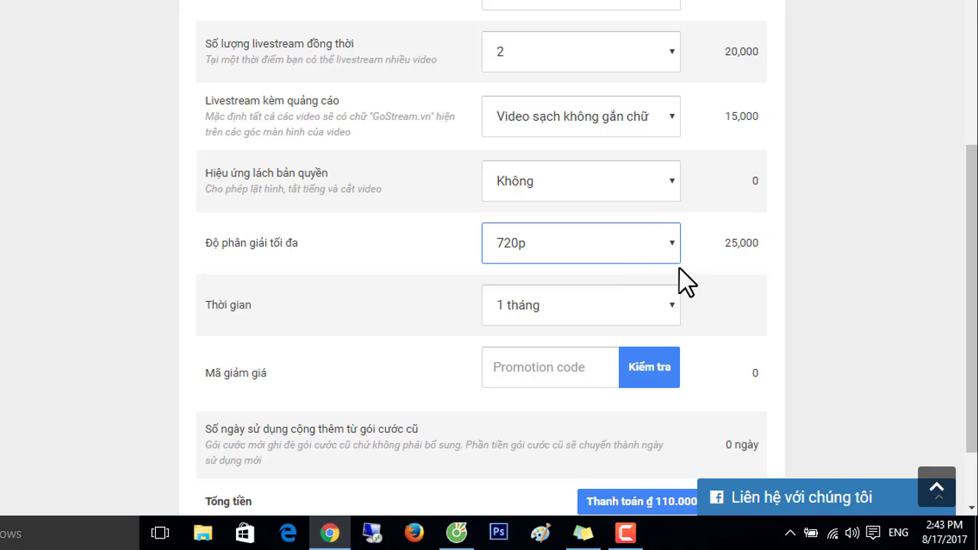
scroll(634, 253, "down", 1)
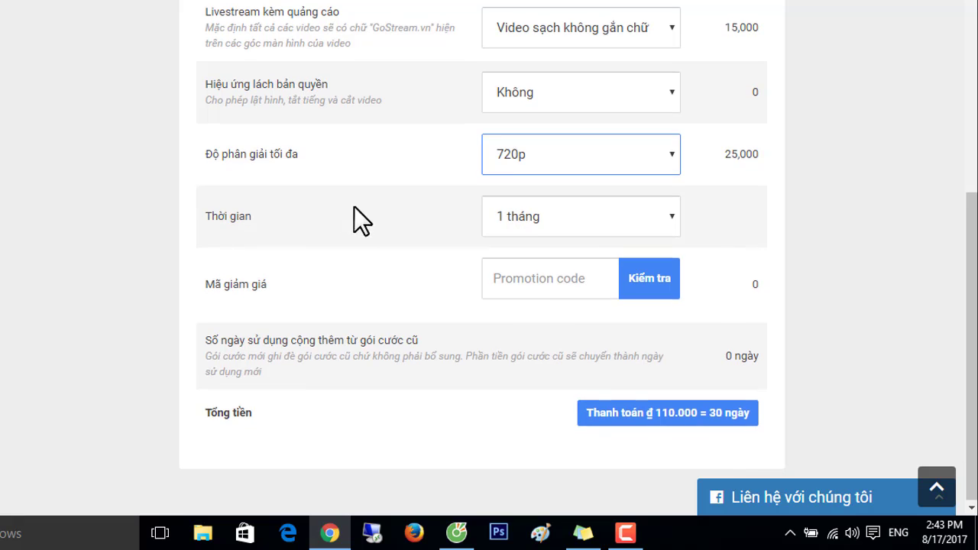
Examine the Mã giảm giá field and the payment rows, returning to the beginning of the Plans & Pricing page.
left_click(531, 276)
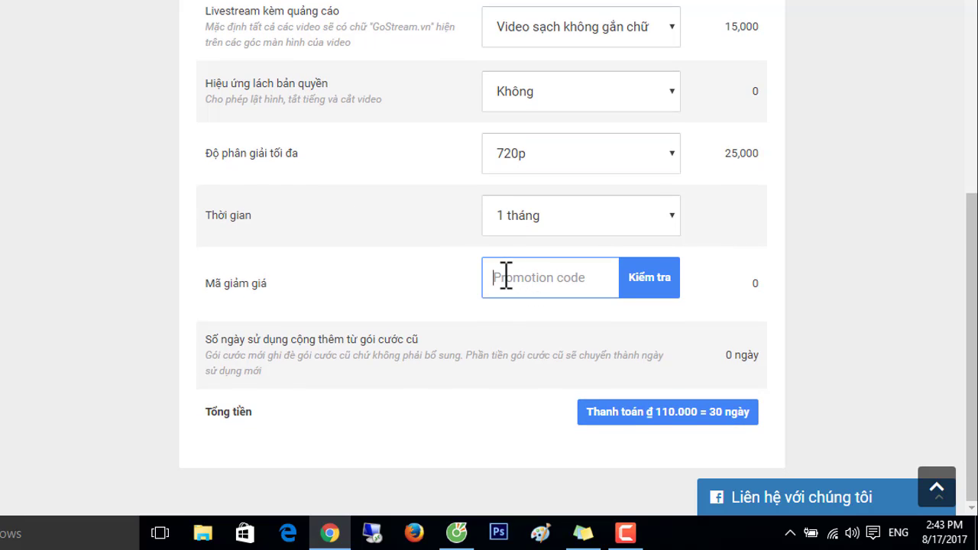
scroll(441, 277, "up", 1)
scroll(440, 277, "down", 1)
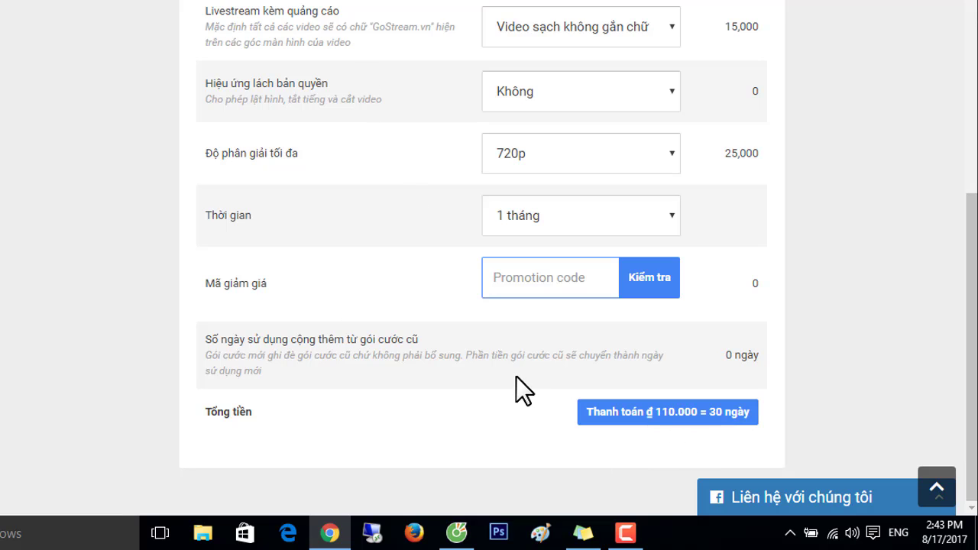
scroll(520, 370, "up", 3)
scroll(524, 369, "up", 2)
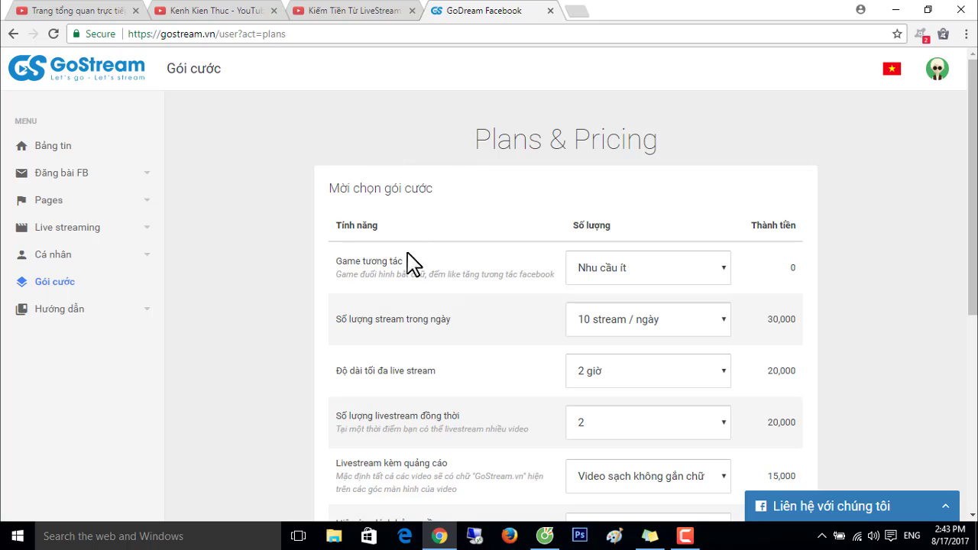
Check the running broadcast on the YouTube live dashboard and open GoStream's Phát video trực tuyến page.
left_click(81, 10)
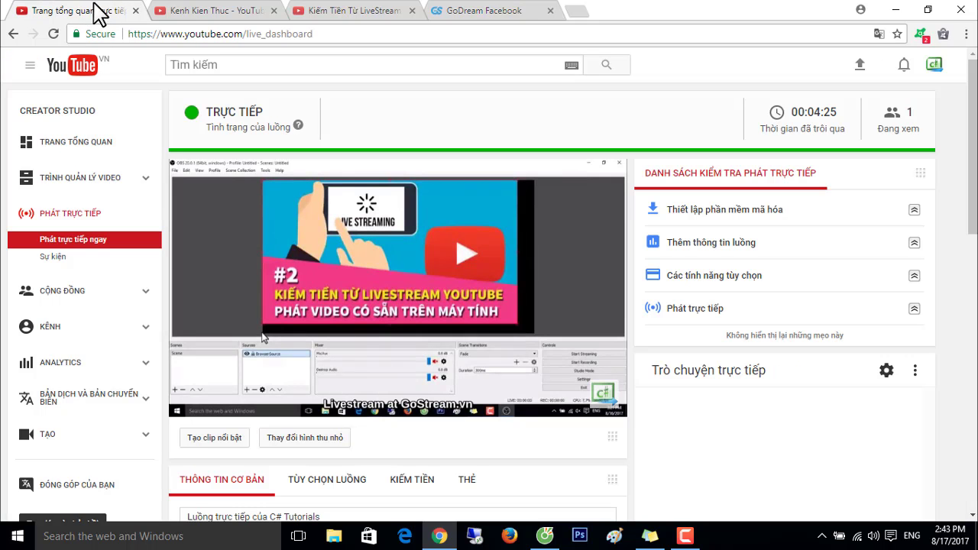
left_click(493, 10)
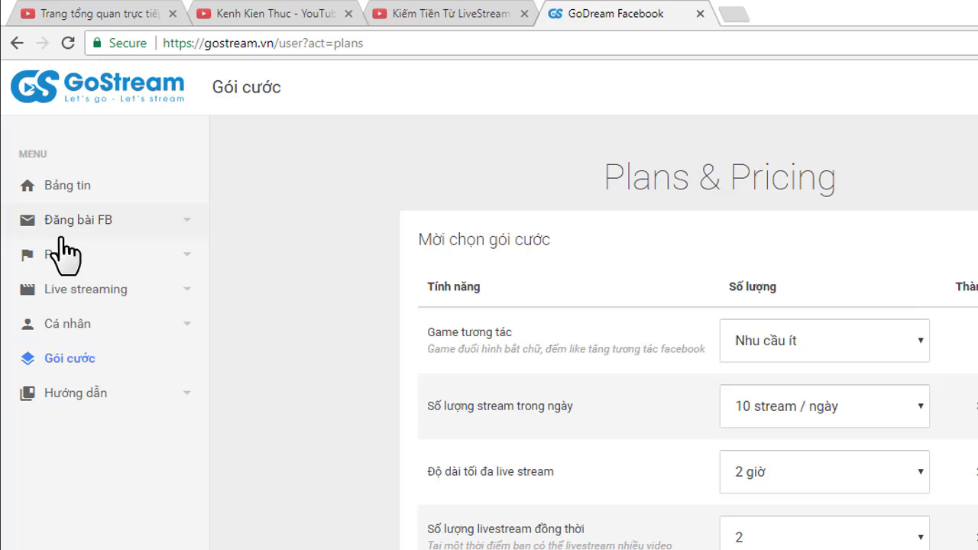
left_click(86, 290)
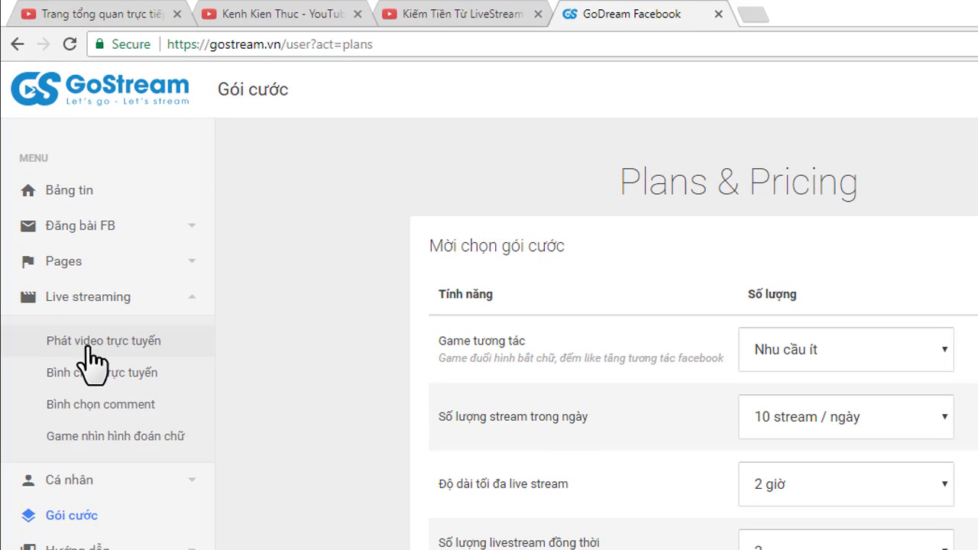
left_click(65, 344)
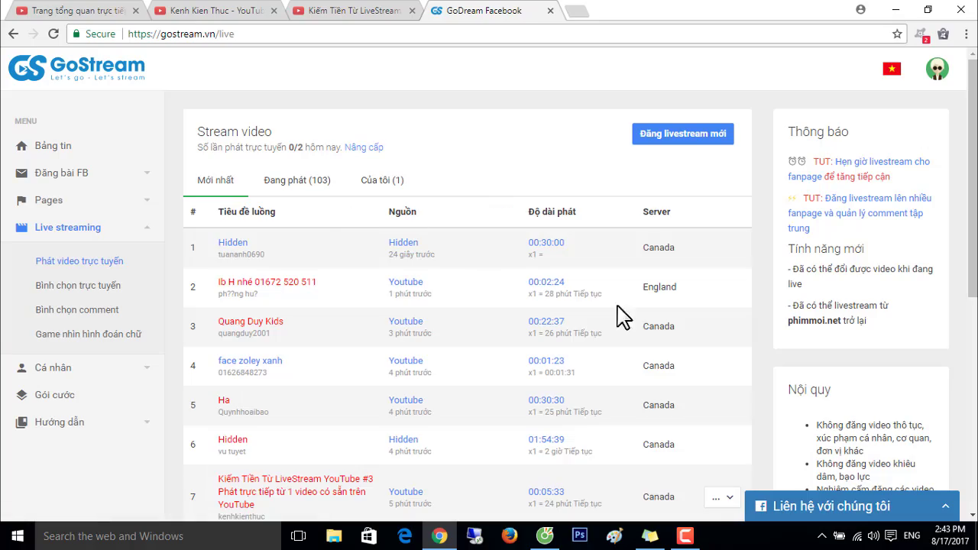
Stop the livestream "Kiếm Tiền Từ LiveStream YouTube #3 Phát trực tiếp từ 1 video có sẵn trên YouTube" in GoStream's stream list.
scroll(578, 292, "down", 2)
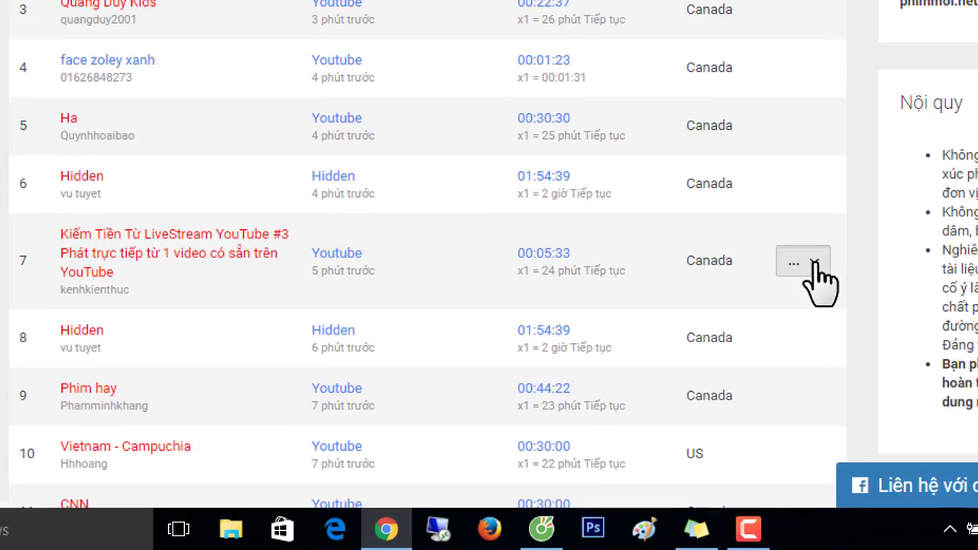
left_click(723, 354)
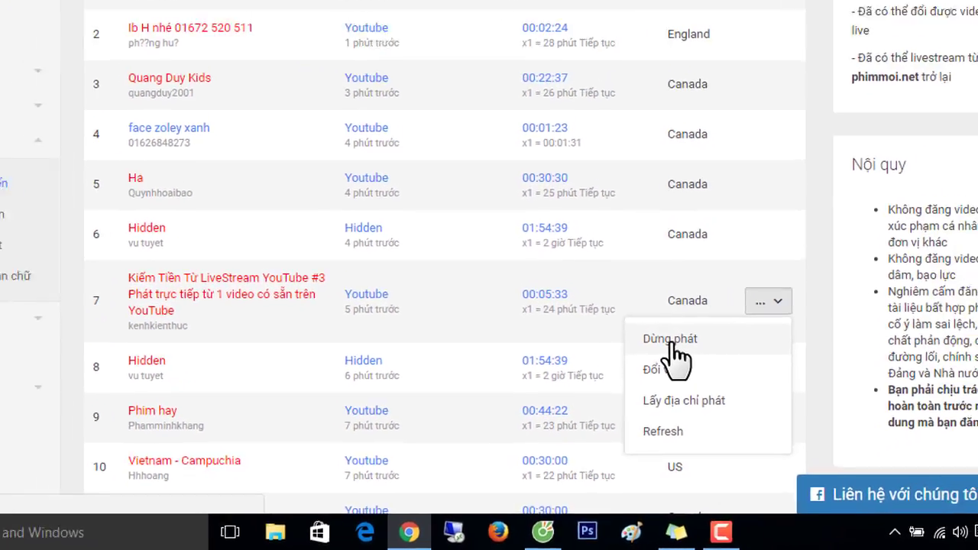
left_click(691, 307)
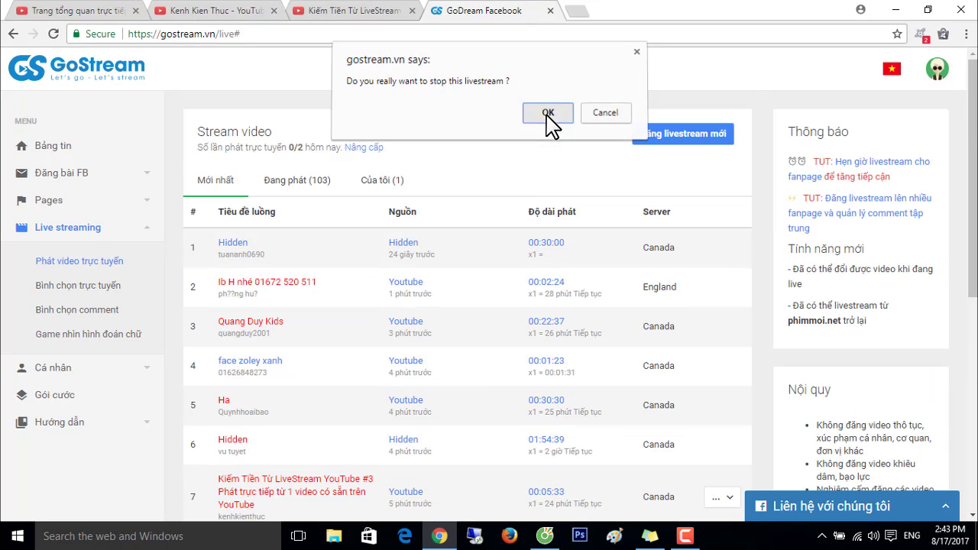
left_click(548, 118)
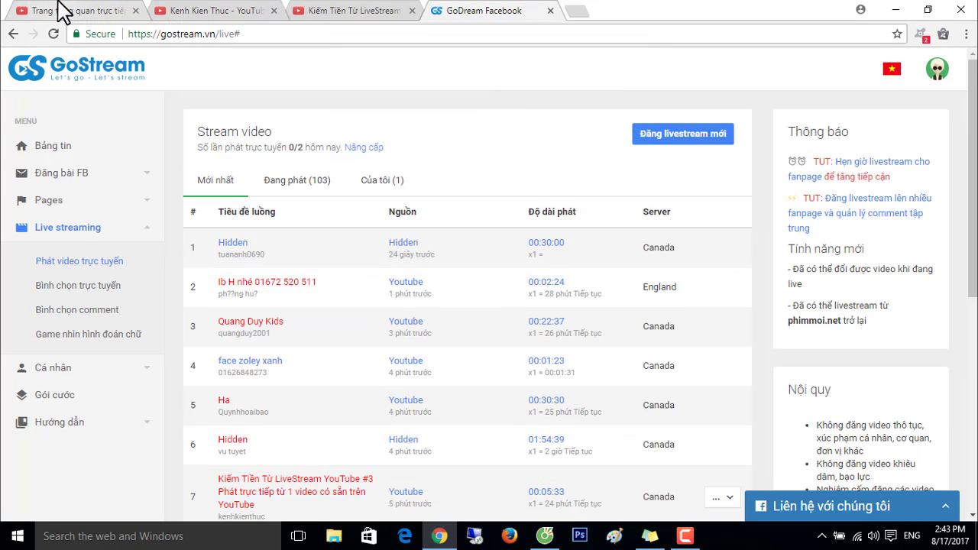
Check the stream status on the YouTube live dashboard and switch to the Kenh Kien Thuc channel page.
left_click(30, 10)
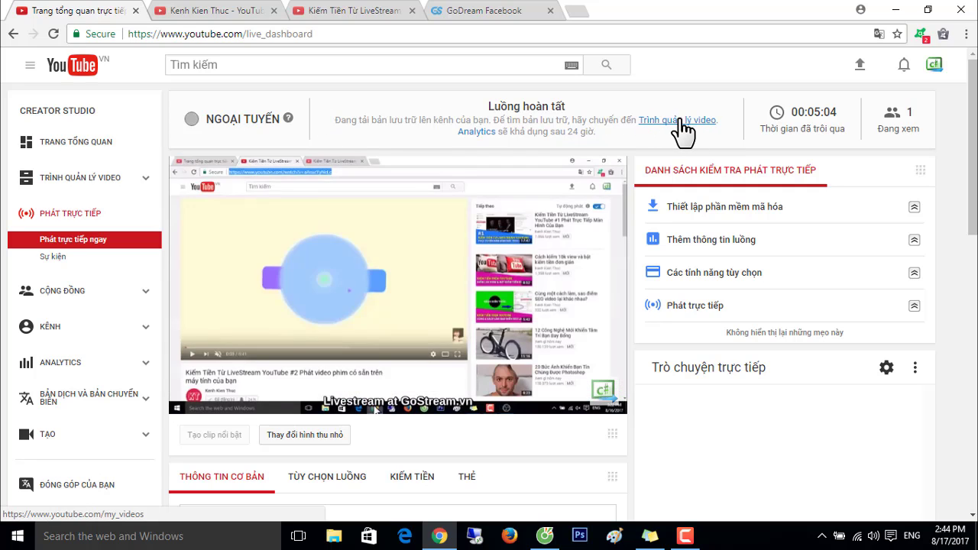
key("ctrl+Tab")
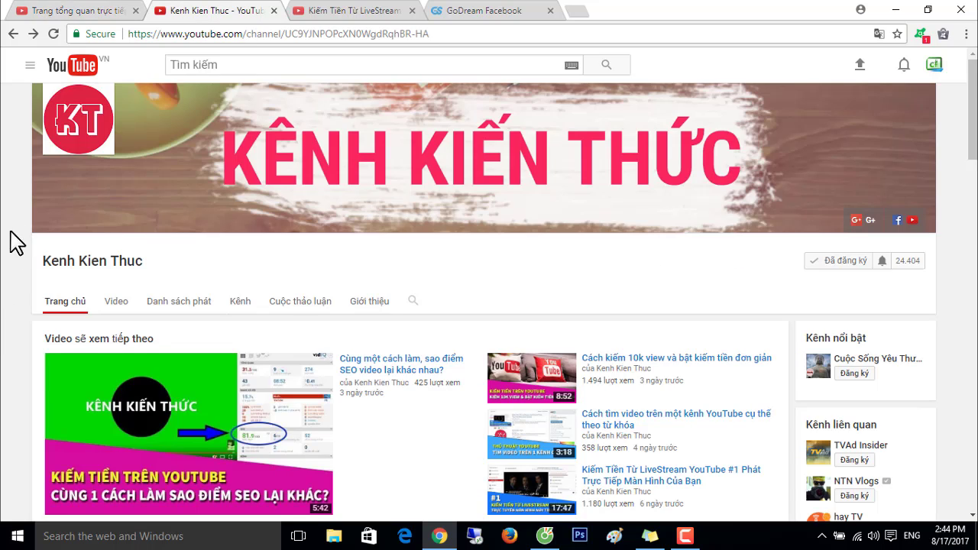